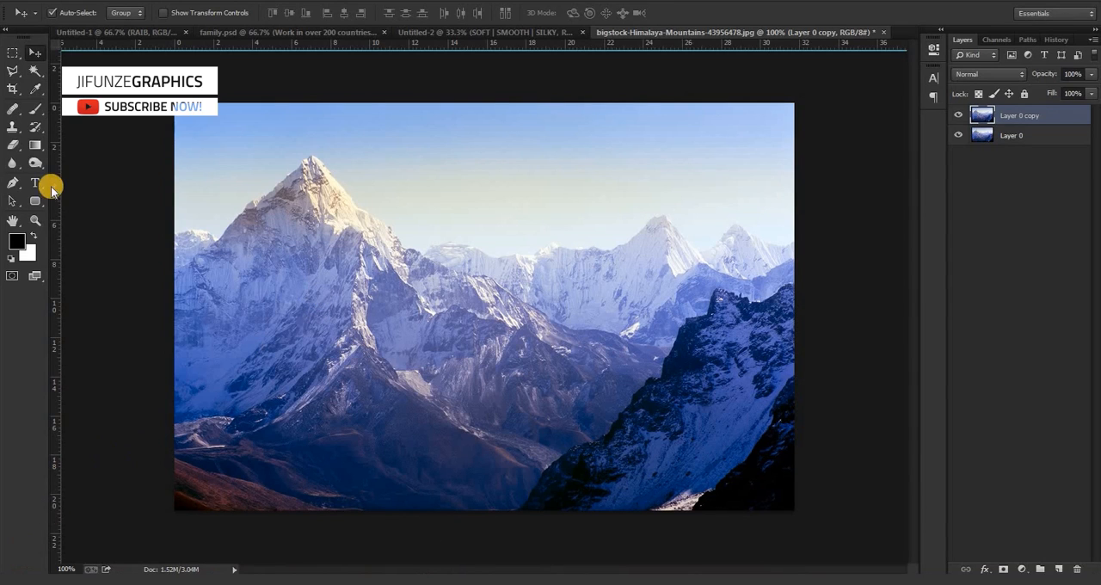
Add the white text DECEMBER in Montserrat Bold over the main mountain.
left_click(33, 184)
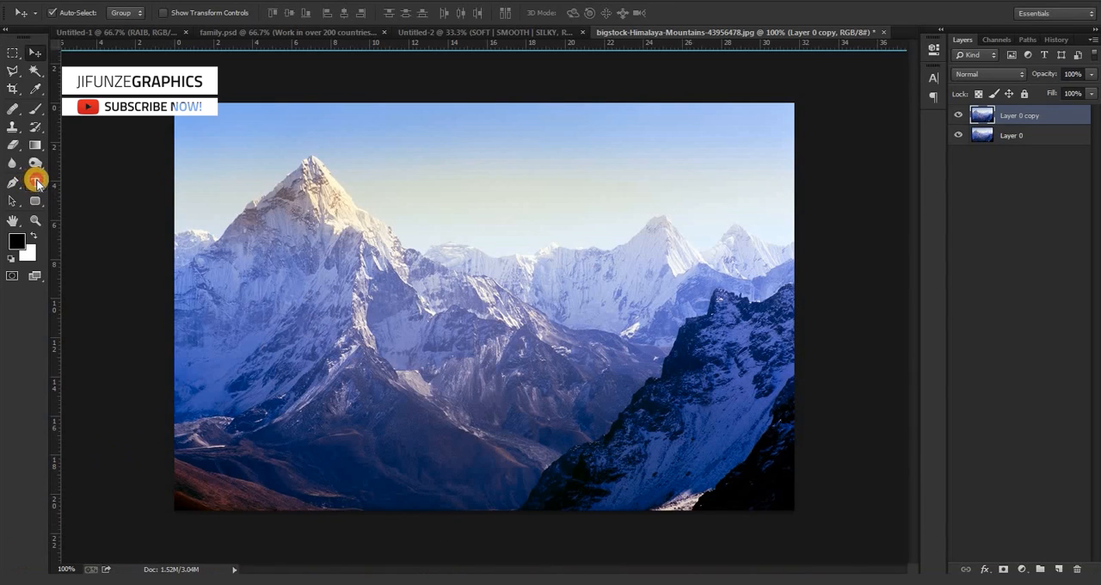
left_click(337, 250)
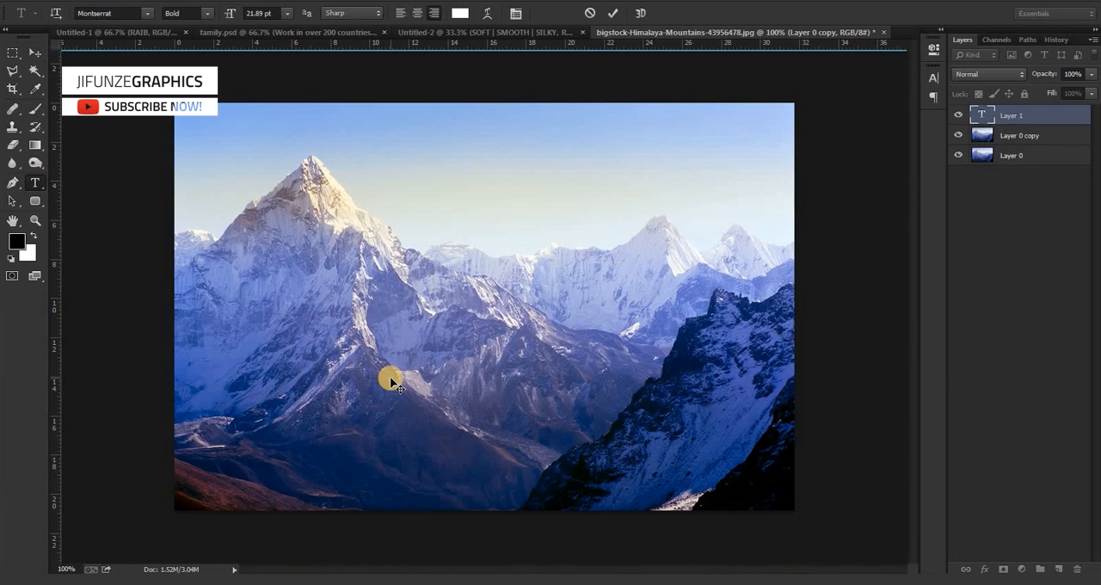
type("DECEMBER")
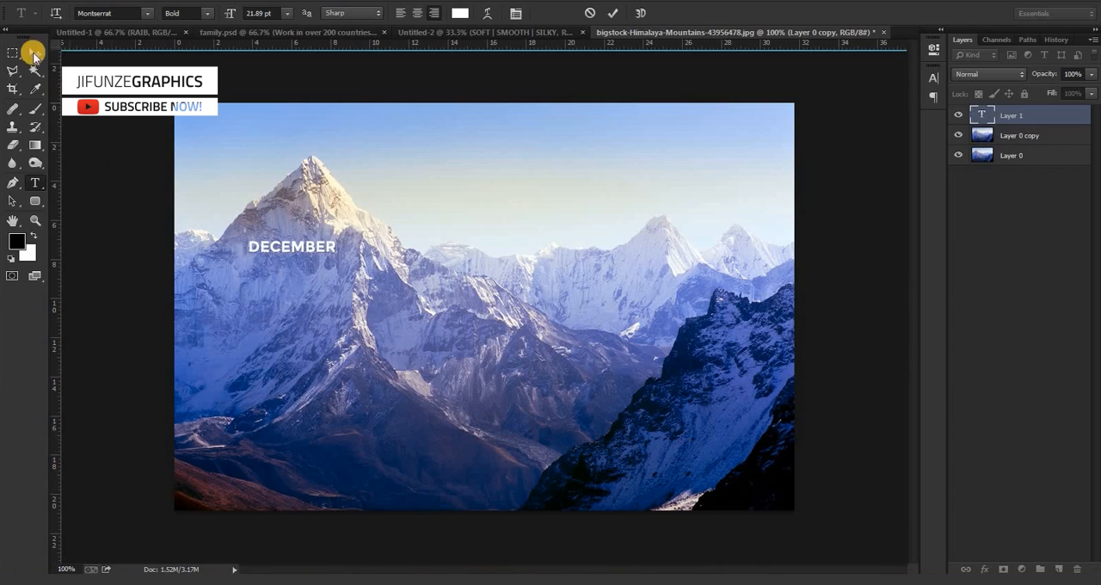
left_click(33, 54)
Scale the DECEMBER text to about 657% so it spans nearly the full image width across the mountains' middle.
key("ctrl+t")
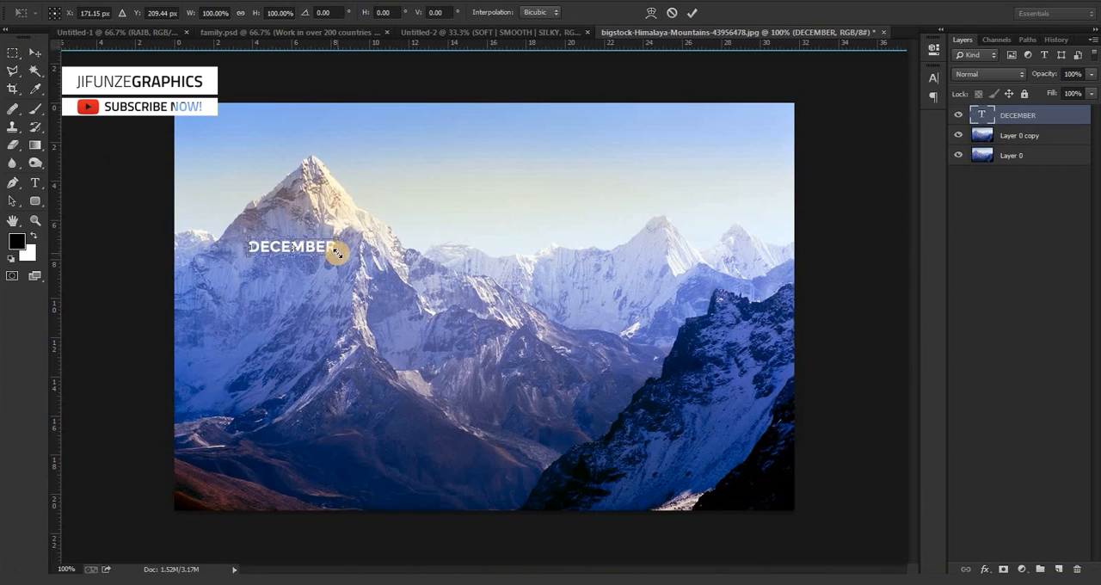
left_click_drag(337, 252, 727, 422)
left_click_drag(610, 327, 614, 388)
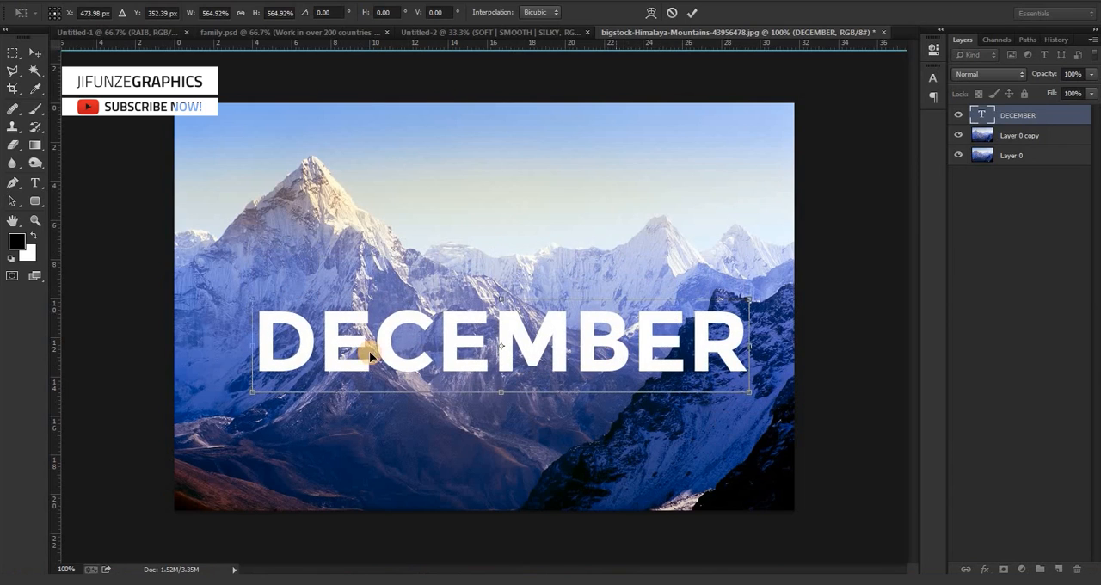
left_click_drag(247, 299, 210, 284)
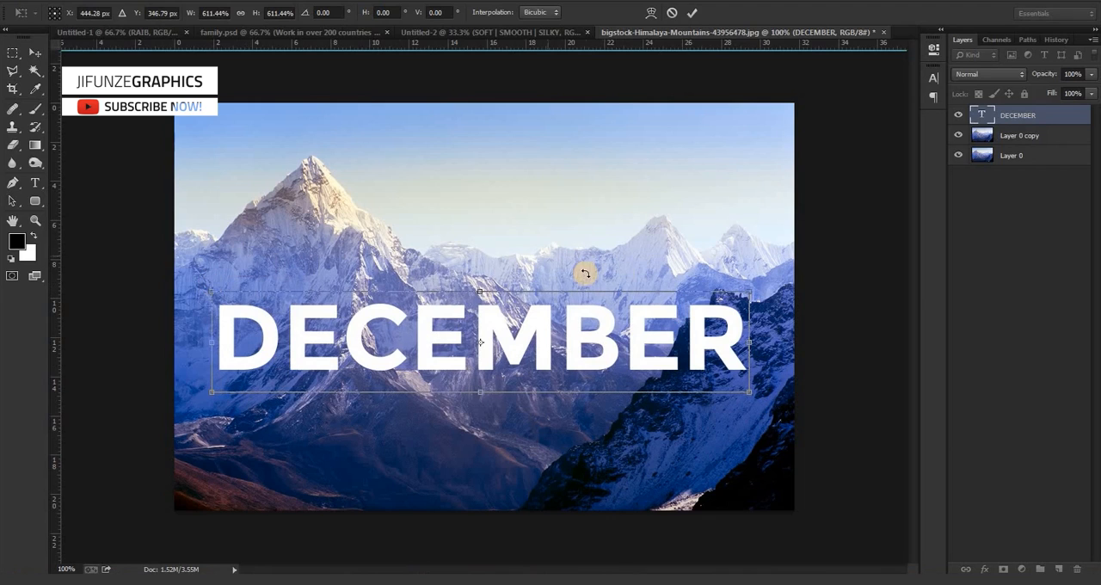
left_click_drag(750, 291, 765, 286)
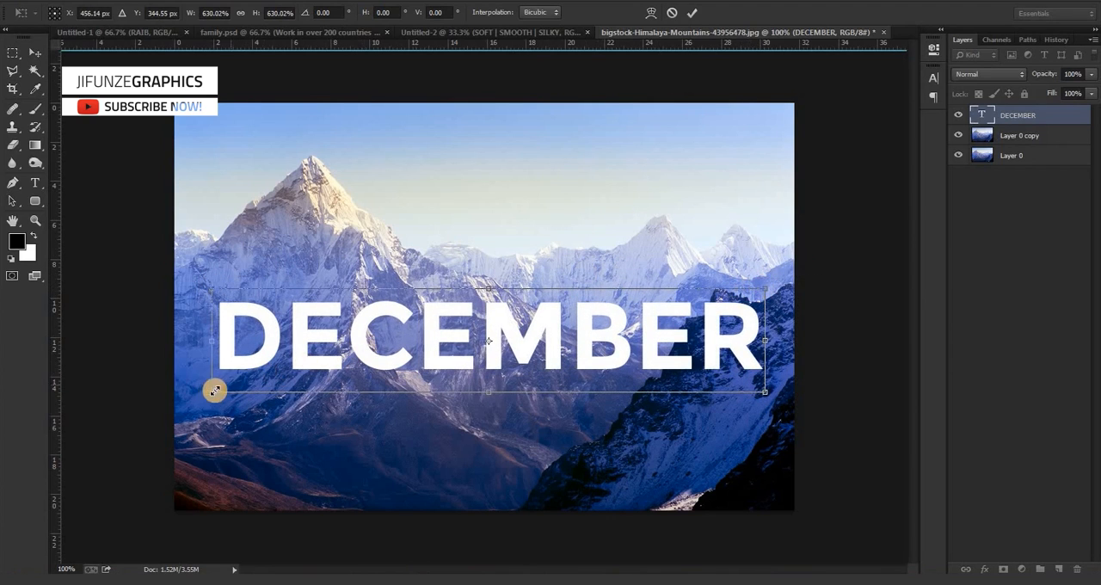
left_click_drag(210, 392, 190, 414)
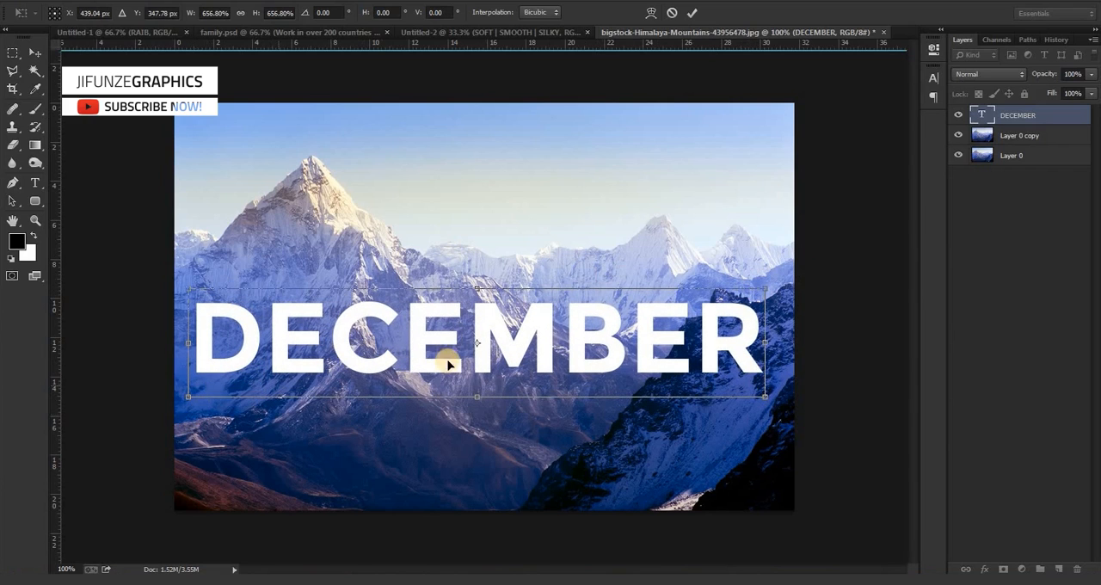
double_click(520, 344)
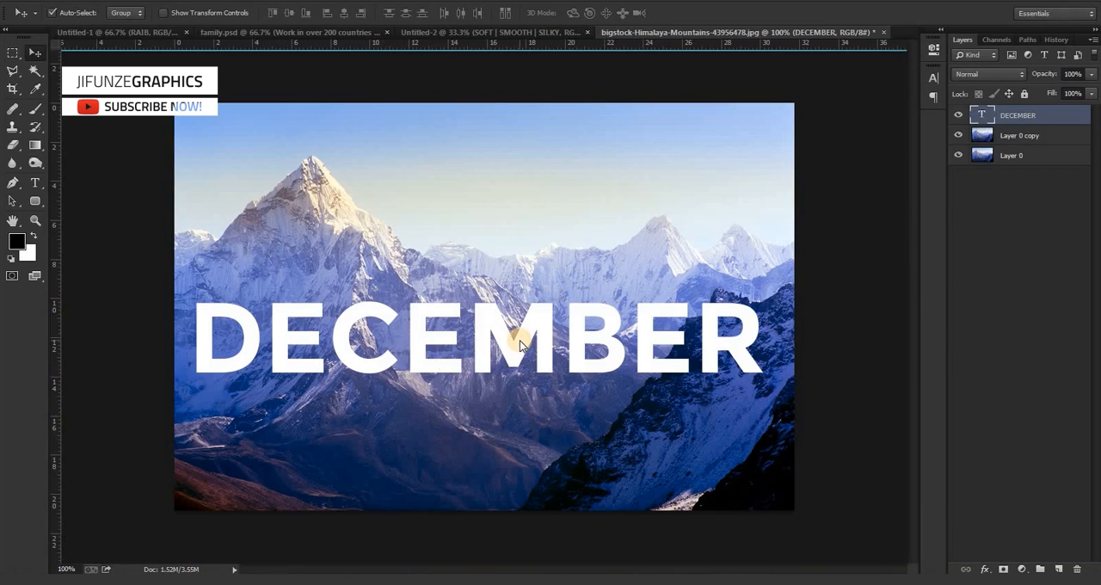
Nudge the DECEMBER text slightly upward to fine-tune its vertical position.
left_click(524, 337)
key("Up")
key("Up")
key("Up")
key("Up")
key("Up")
key("Up")
key("Up")
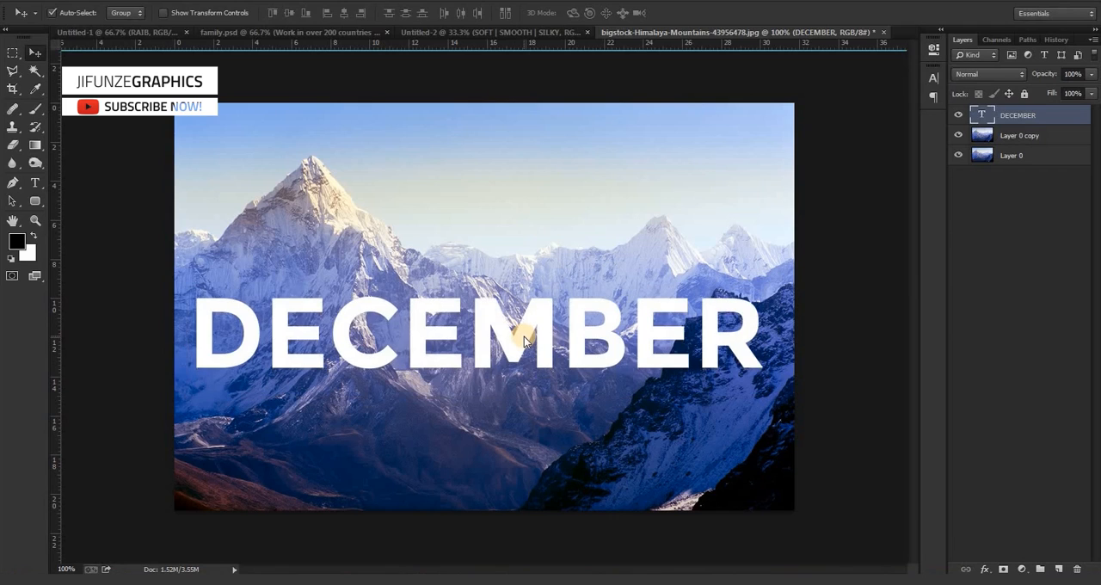
key("Down")
key("Down")
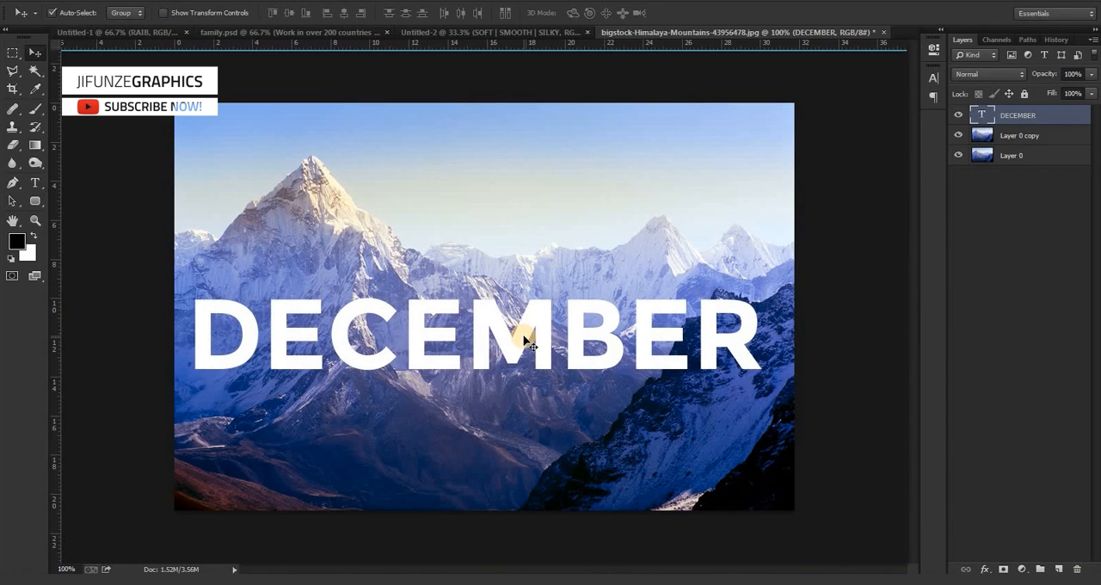
Rasterize the DECEMBER text layer.
right_click(1043, 118)
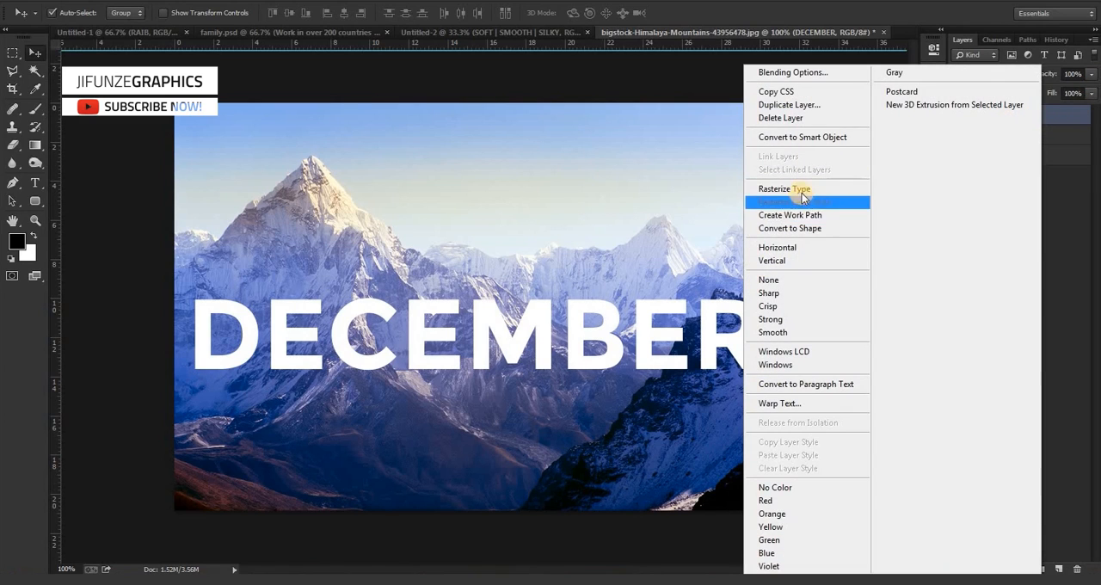
left_click(784, 189)
mouse_move(958, 124)
left_mouse_down()
mouse_move(982, 117)
mouse_move(970, 125)
left_mouse_up()
key("ctrl+alt+a")
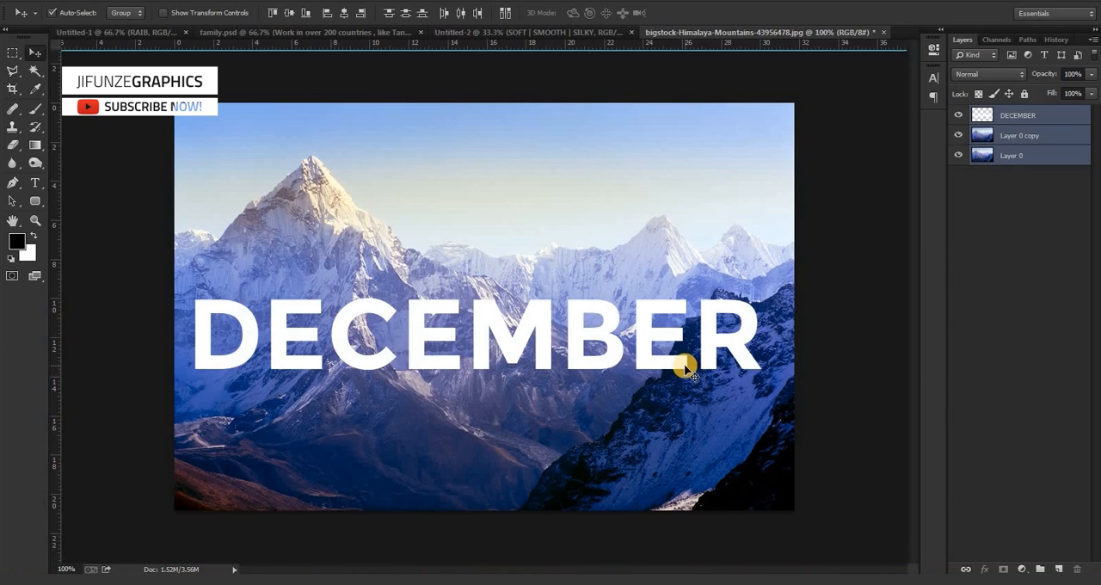
Lower the DECEMBER layer's opacity to 29% so the mountains show through the letters.
key("ctrl+plus")
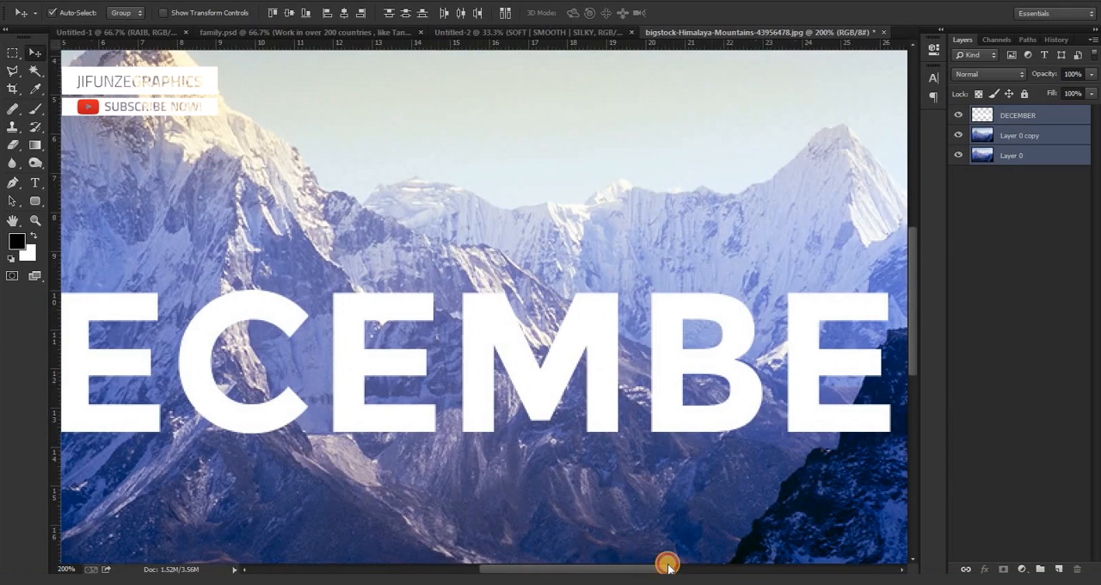
left_click_drag(668, 565, 675, 565)
left_click_drag(914, 333, 914, 353)
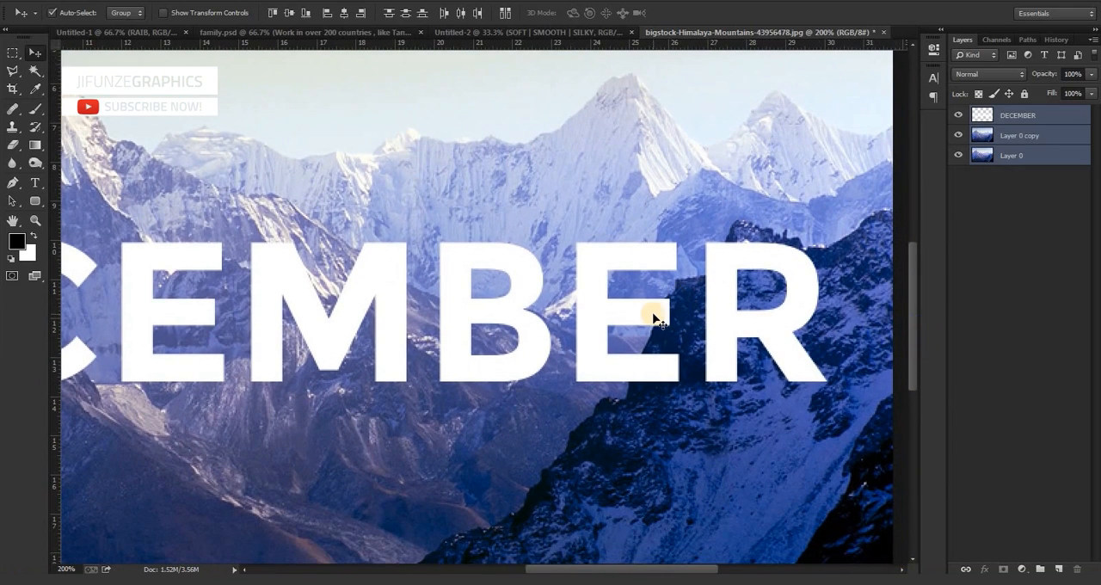
left_click(1041, 115)
left_click_drag(1092, 77, 1042, 98)
Outline the part of the last E overlapping the dark ridge with the Polygonal Lasso, delete it and deselect.
key("ctrl+plus")
left_click_drag(654, 560, 684, 563)
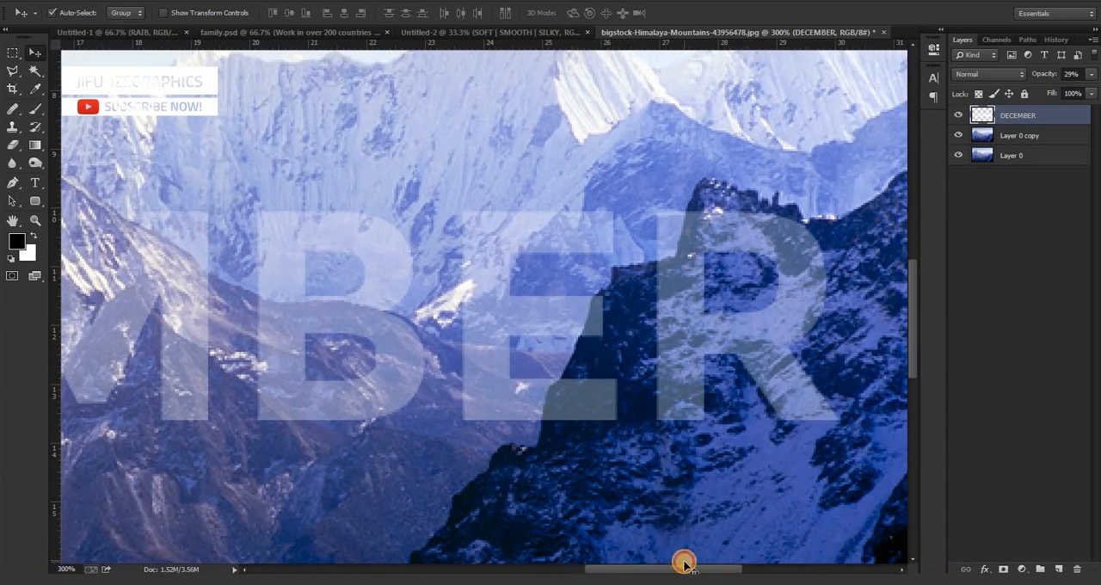
left_click(16, 74)
left_click(50, 84)
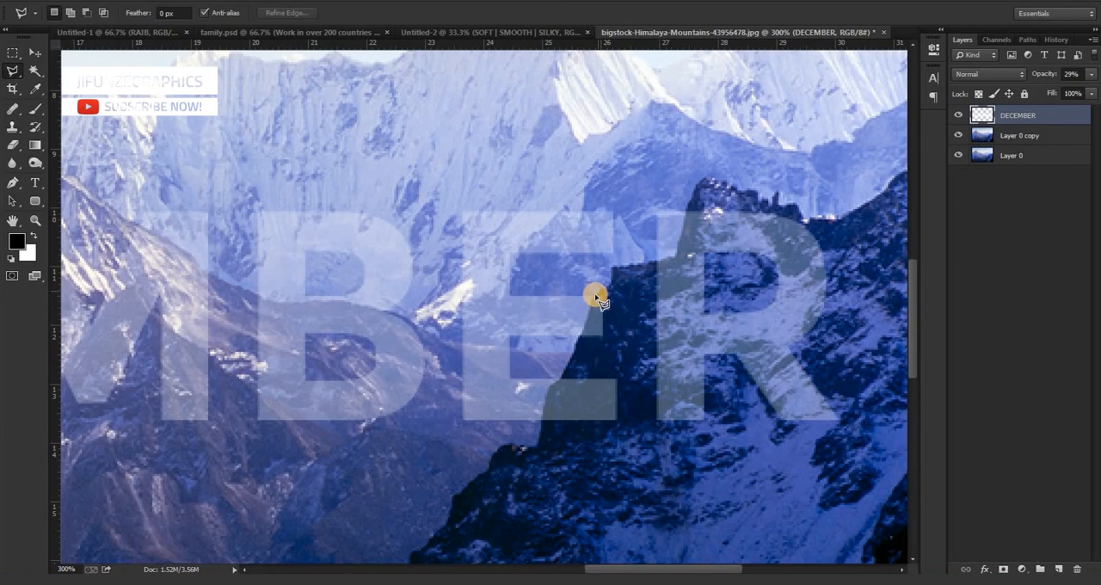
left_click_drag(599, 294, 586, 326)
mouse_move(589, 320)
left_mouse_down()
mouse_move(541, 422)
mouse_move(559, 438)
mouse_move(624, 430)
mouse_move(634, 327)
mouse_move(622, 287)
mouse_move(606, 293)
left_mouse_up()
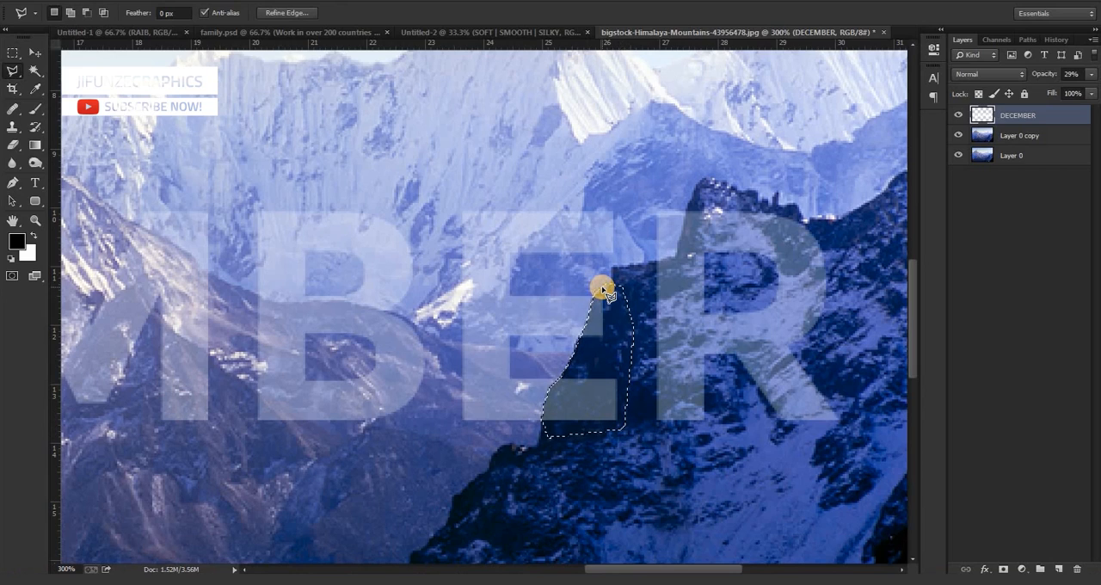
key("Delete")
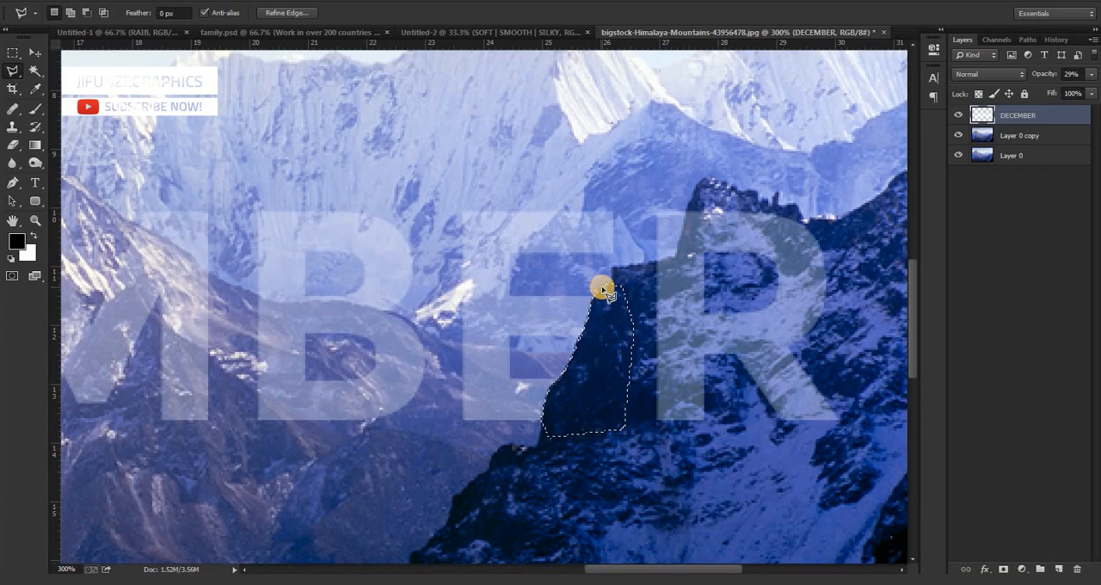
key("ctrl+d")
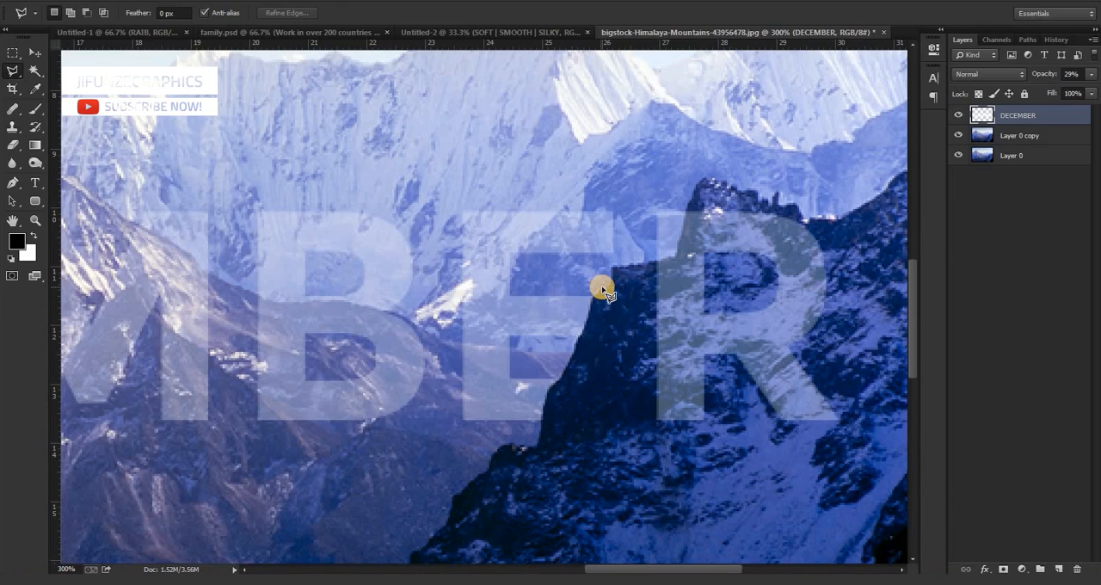
left_click(688, 211)
left_click(671, 260)
left_click_drag(617, 568, 503, 555)
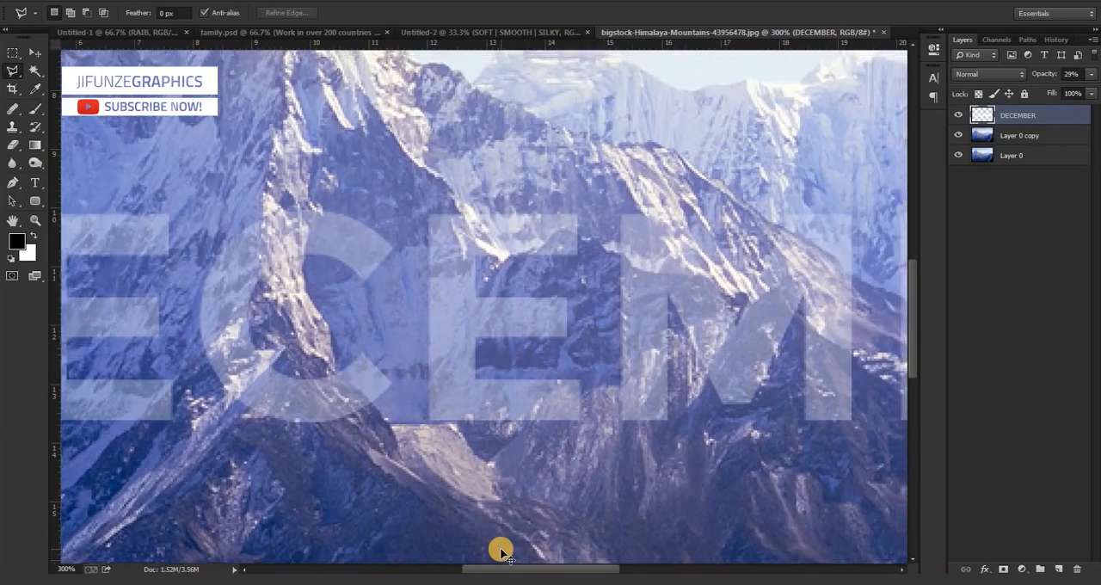
Raise the DECEMBER layer's opacity to 84%.
key("ctrl+minus")
key("ctrl+minus")
key("ctrl+minus")
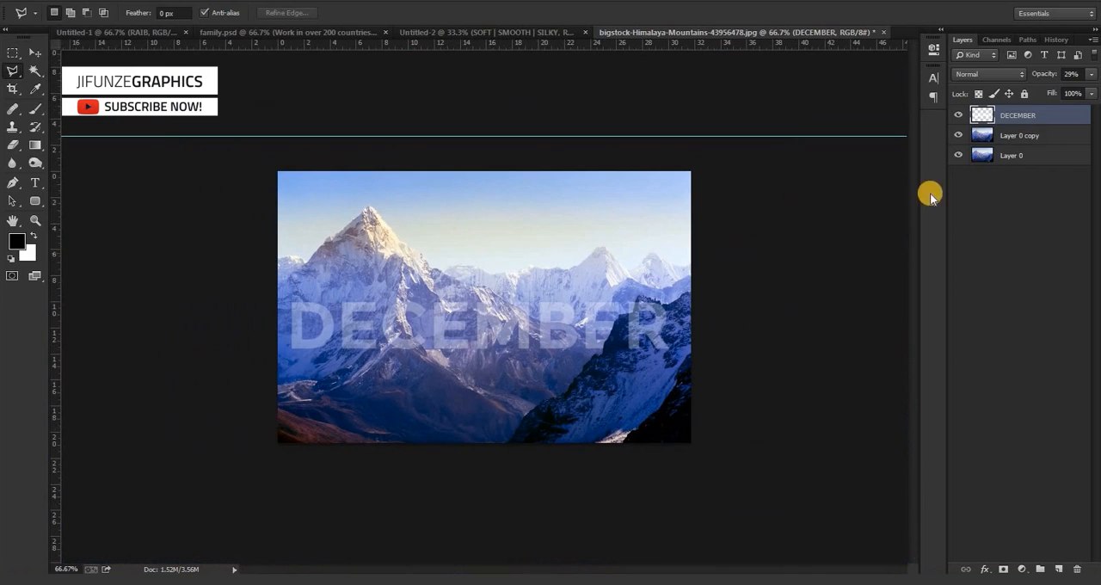
left_click(1092, 75)
left_click_drag(1052, 88, 1084, 95)
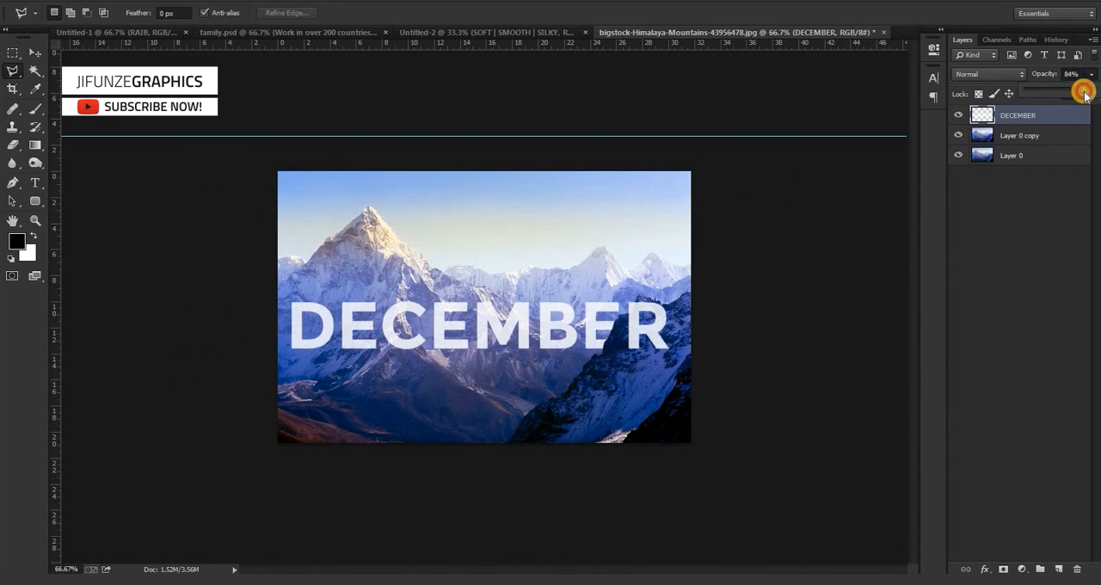
Cut the lower-right corner off the first E along the rocky slope with a lasso selection, then deselect.
key("ctrl+plus")
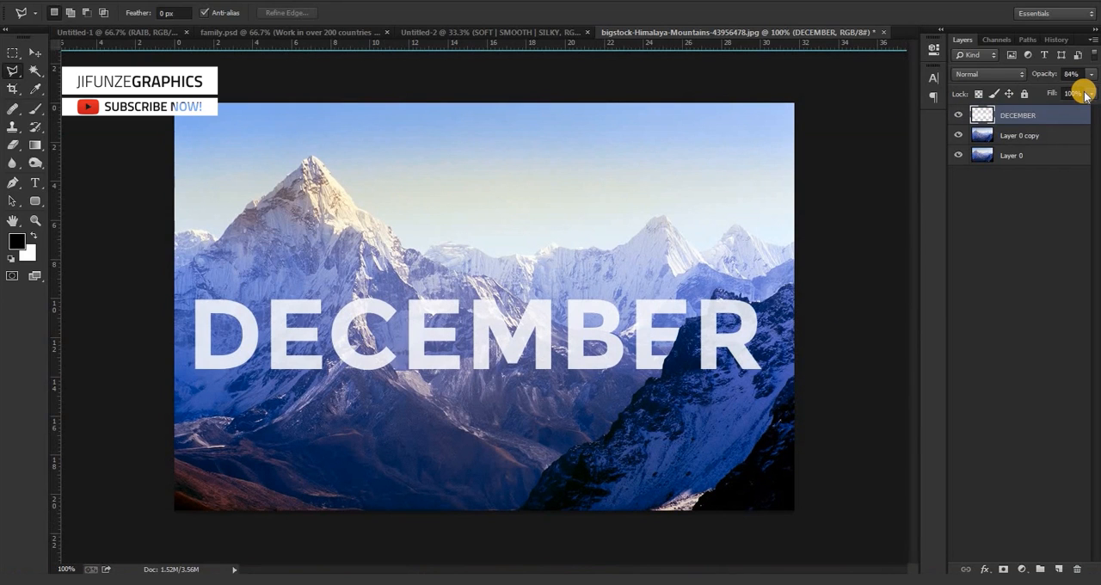
key("ctrl+plus")
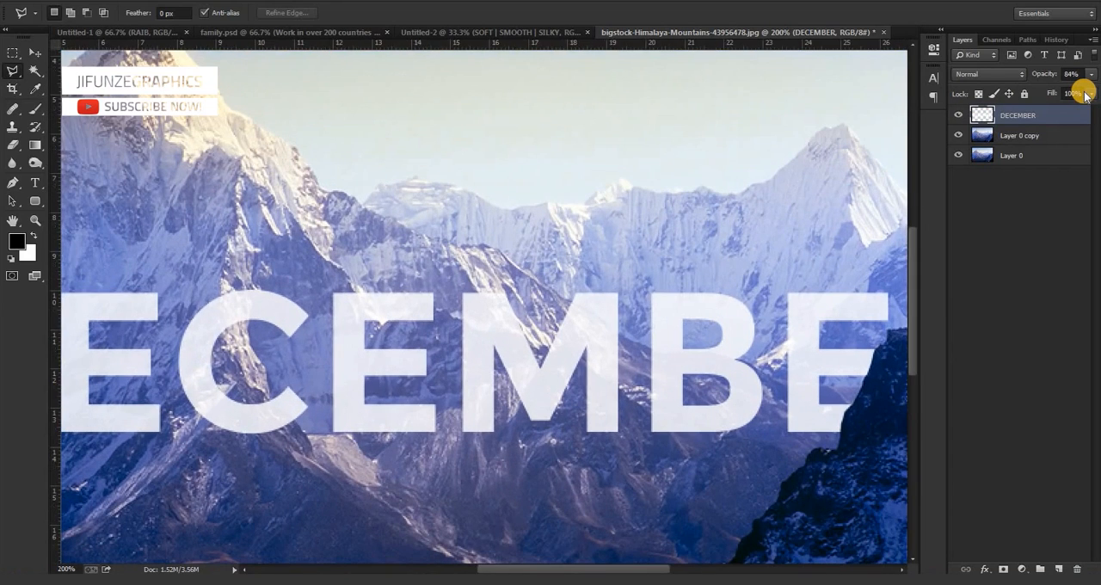
left_click(160, 411)
left_click(114, 461)
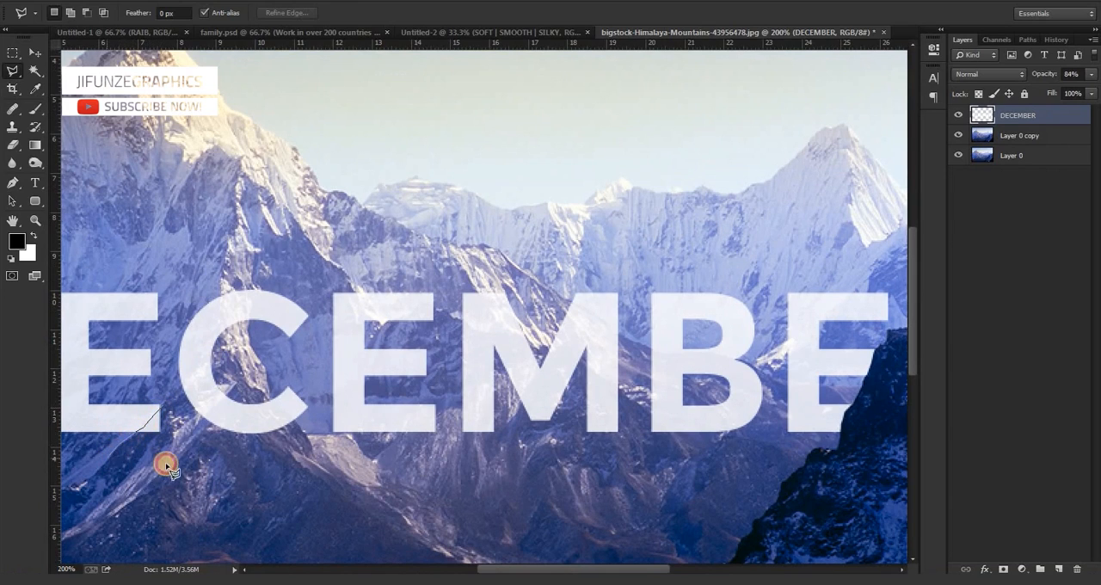
left_click(176, 451)
left_click(172, 407)
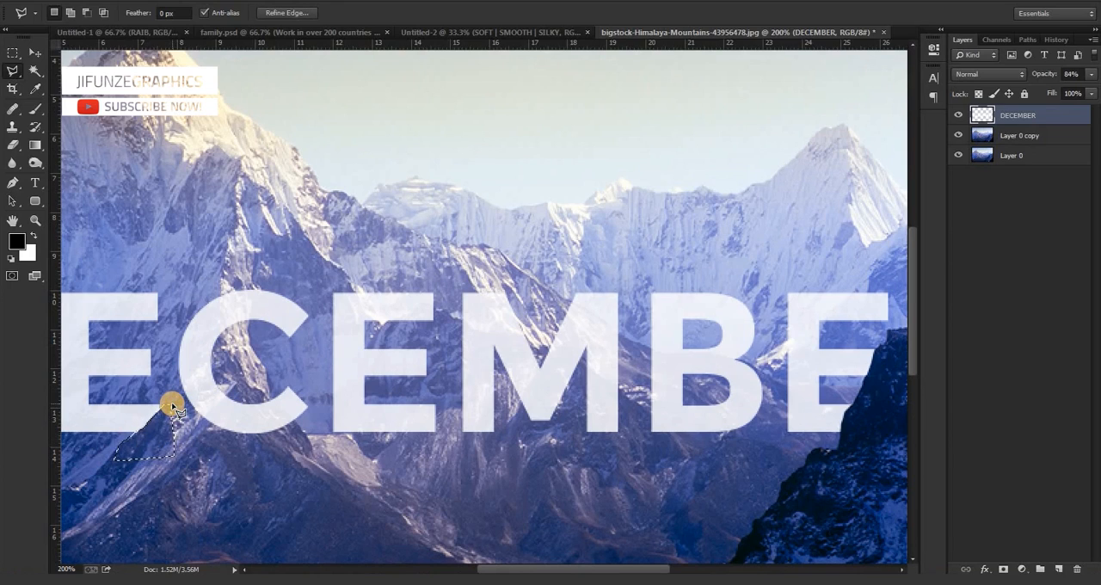
key("ctrl+d")
Cut away the bottom of the C along the curved rock ridge with a lasso selection, then deselect.
left_click(229, 417)
left_click(209, 419)
left_click(154, 457)
left_click(221, 489)
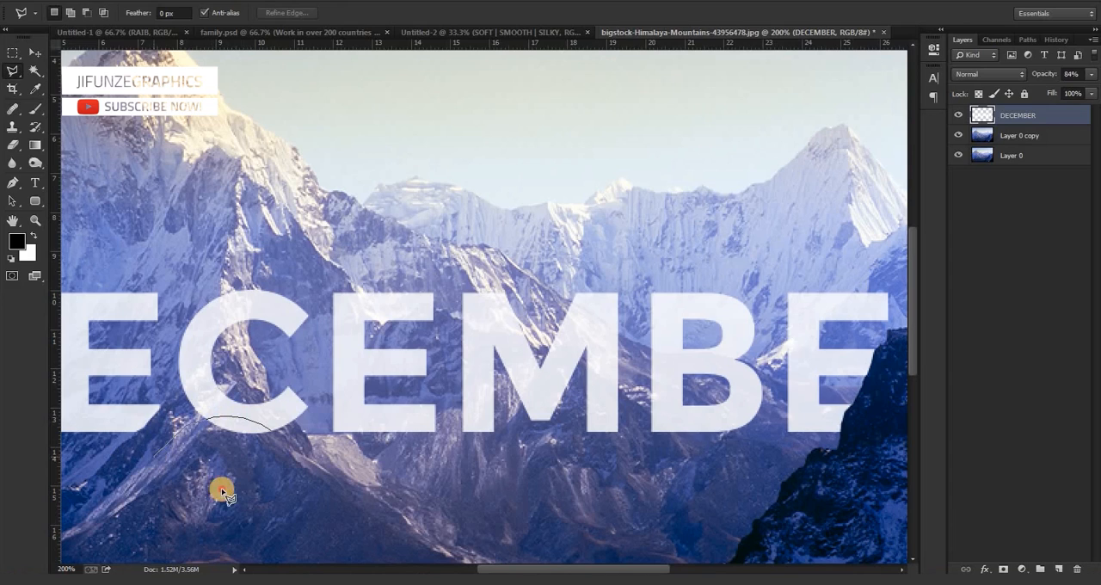
left_click(266, 446)
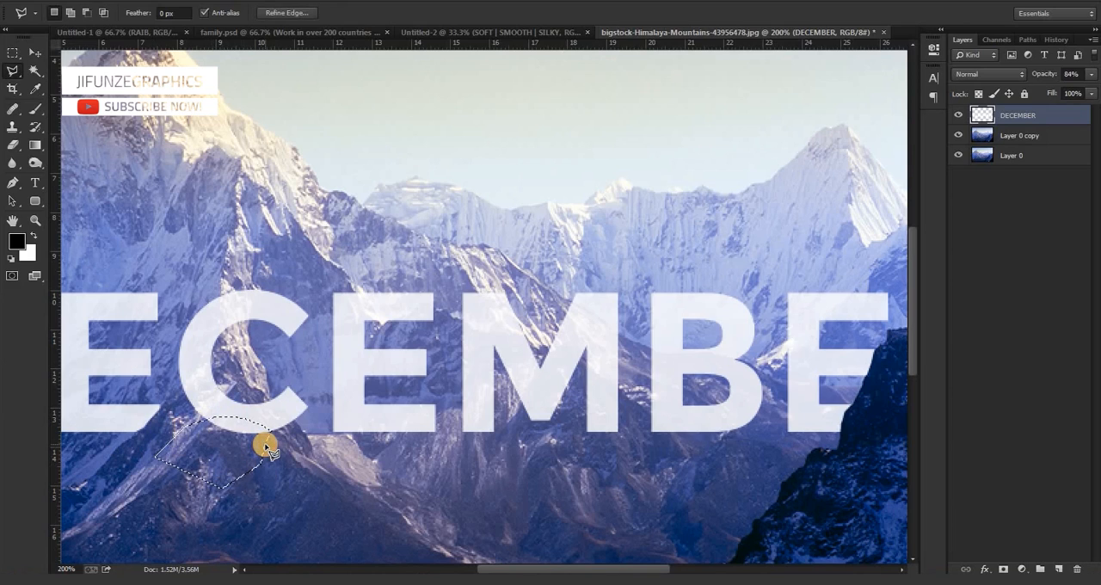
key("ctrl+d")
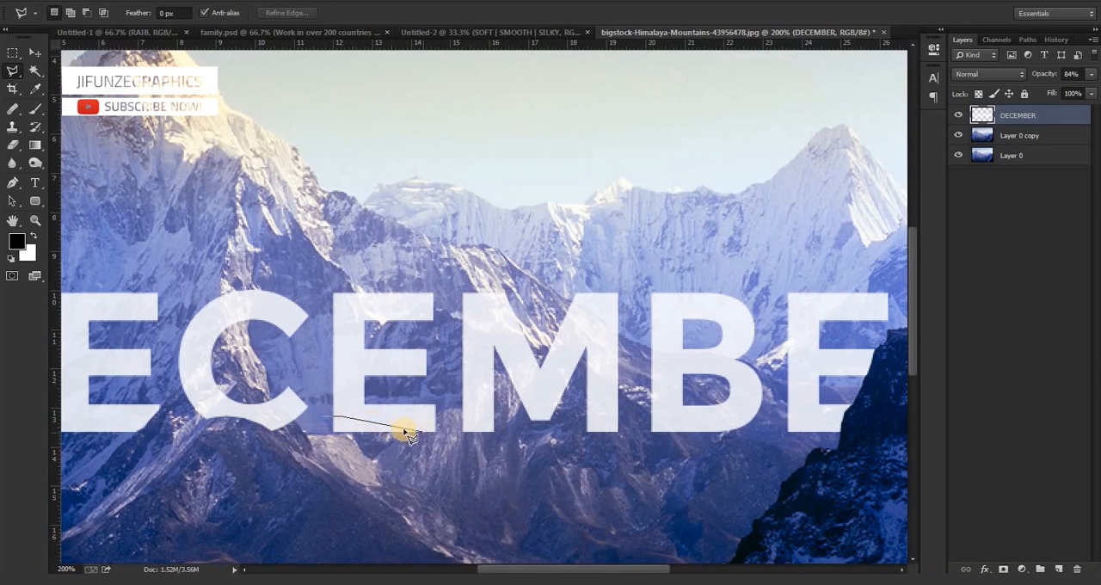
Try cutting a slanted sliver off the bottom of the middle E with a lasso selection, then deselect.
left_click(376, 422)
left_click(418, 437)
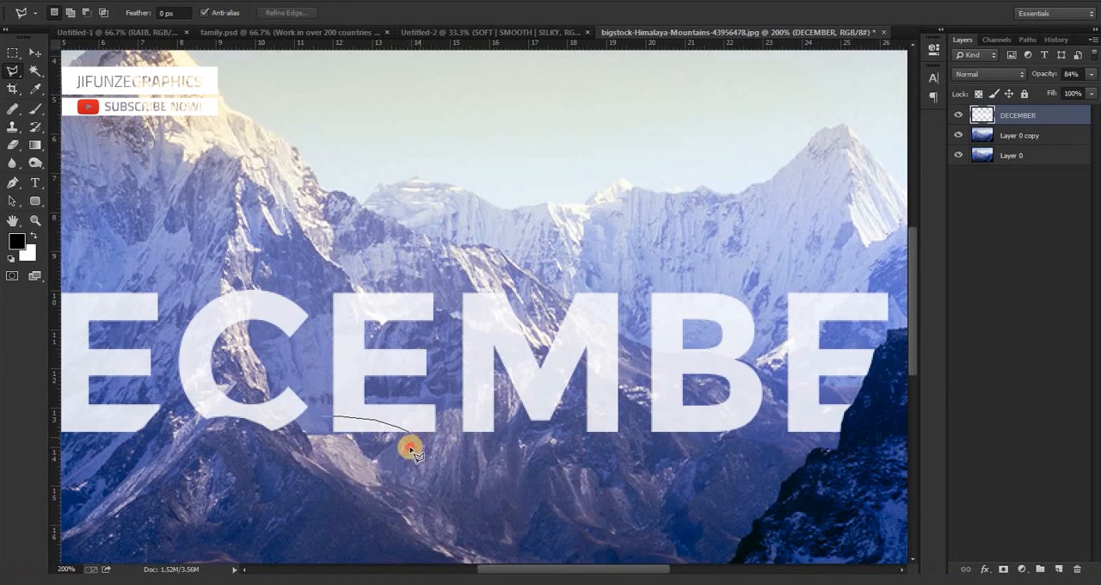
left_click(326, 429)
key("Delete")
key("ctrl+d")
Check the whole composition, then undo the cut on the bottom of the middle E and clear the selection.
key("ctrl+minus")
key("ctrl+minus")
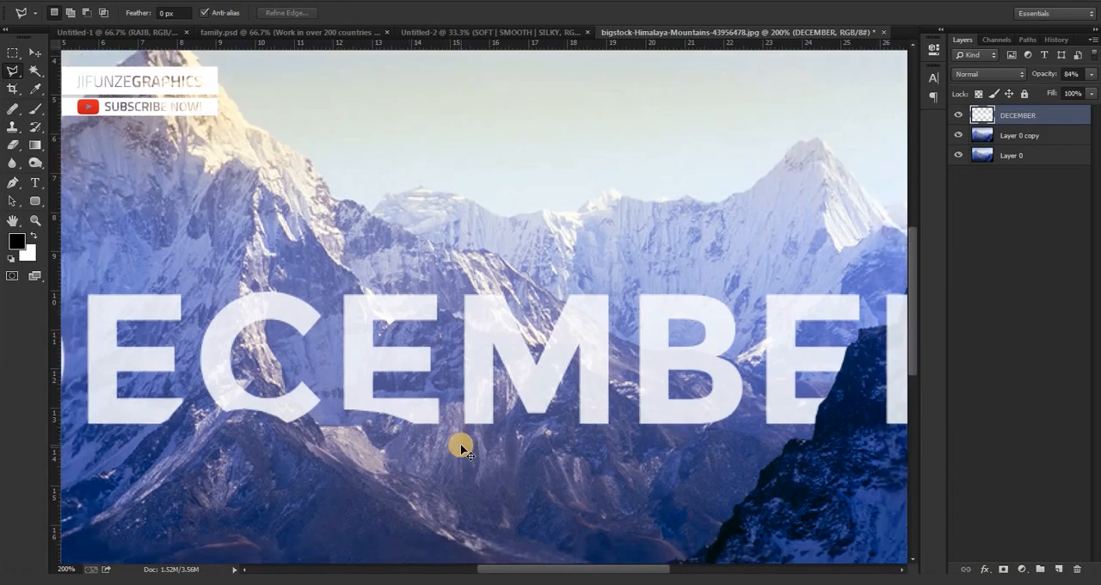
key("ctrl+plus")
key("ctrl+plus")
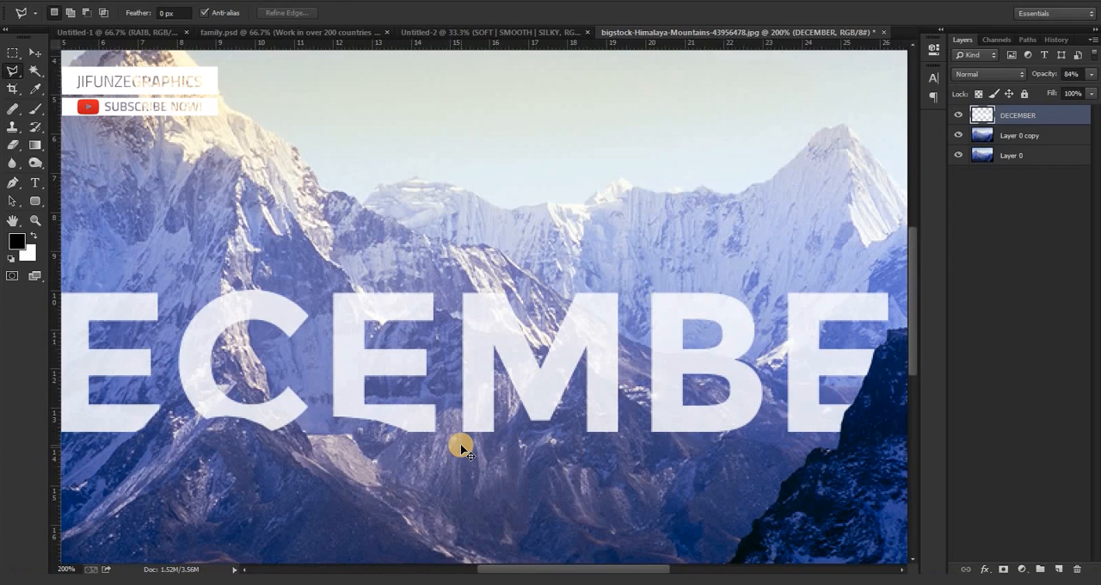
key("ctrl+minus")
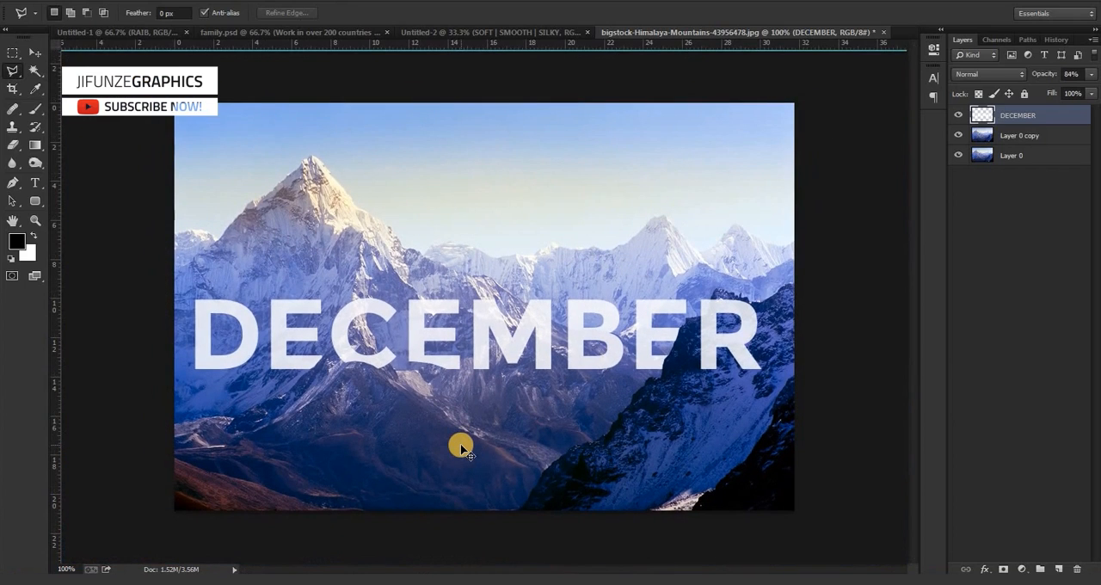
key("ctrl+alt+z")
key("ctrl+alt+z")
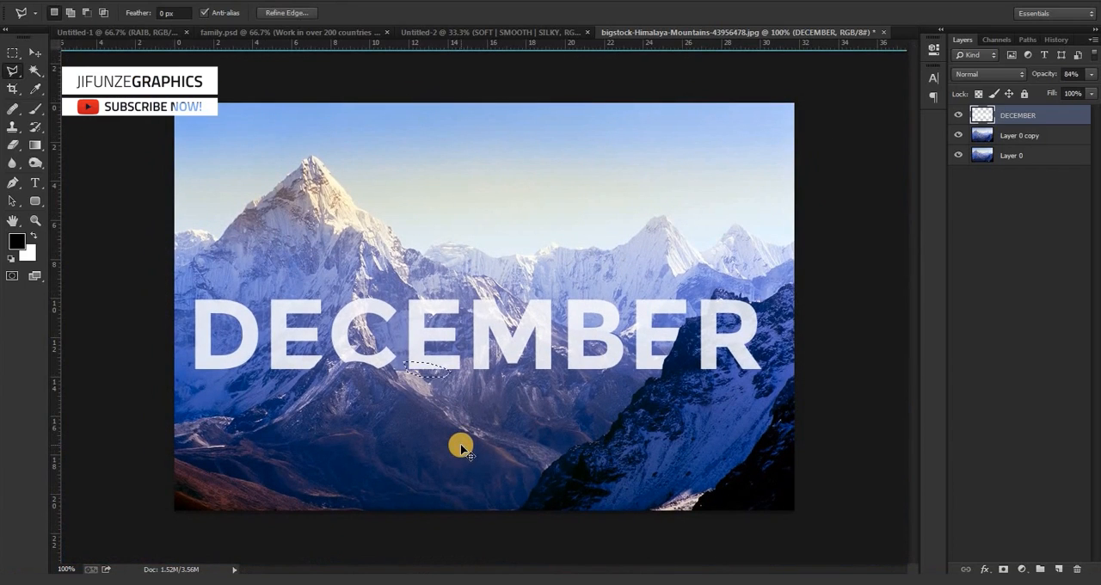
key("ctrl+d")
Outline the bottom of the M's right leg along the small peak, delete it and deselect.
key("ctrl+plus")
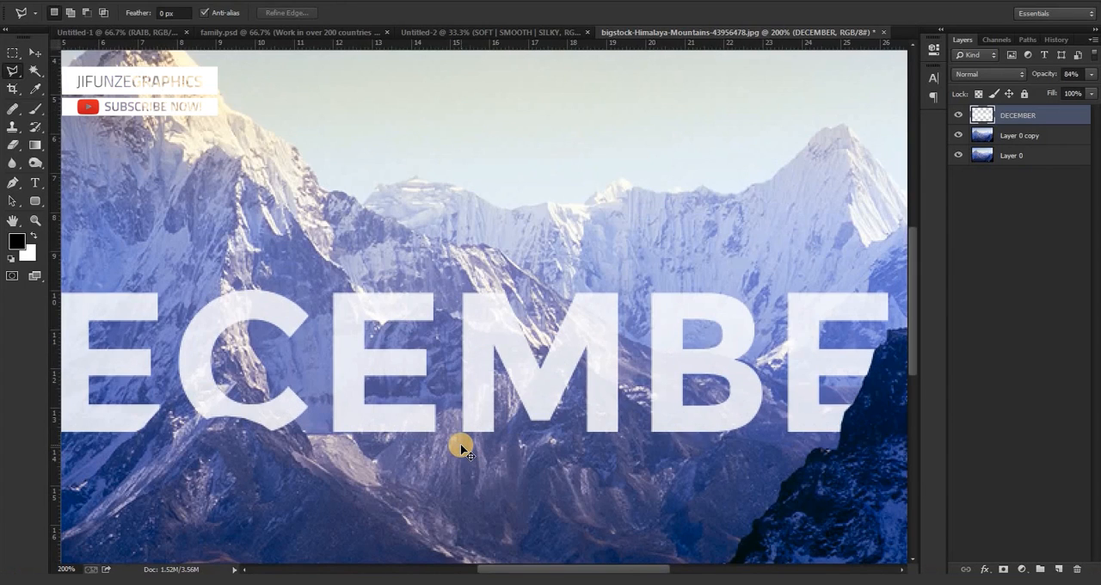
left_click(587, 413)
left_click(603, 411)
left_click(616, 412)
left_click(625, 418)
left_click(617, 446)
double_click(569, 441)
key("ctrl+d")
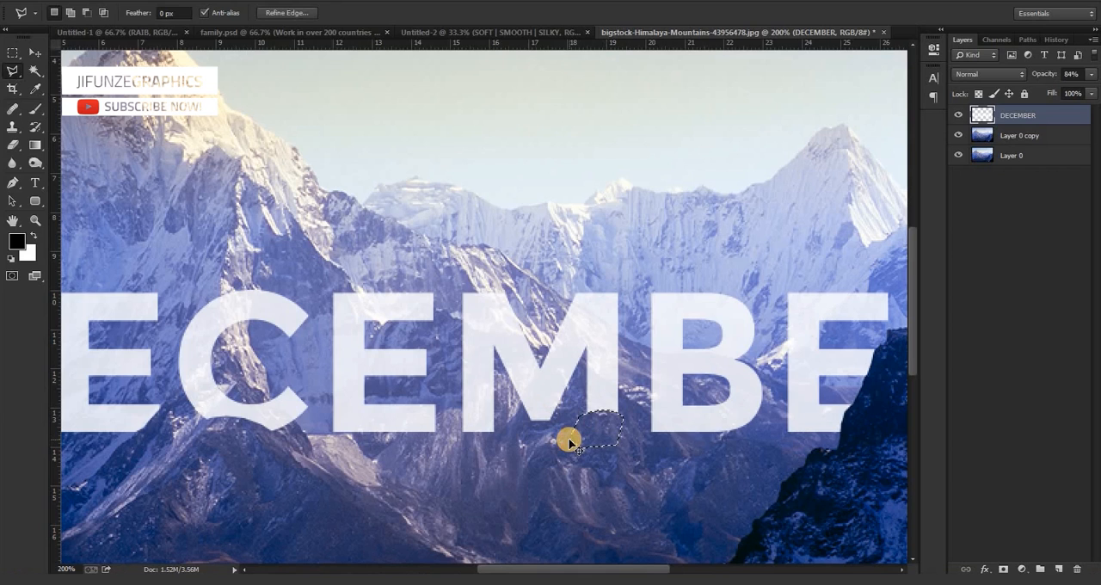
Cut away the lower-left corner of the B along the rock ridge with a lasso selection, then deselect.
key("ctrl+minus")
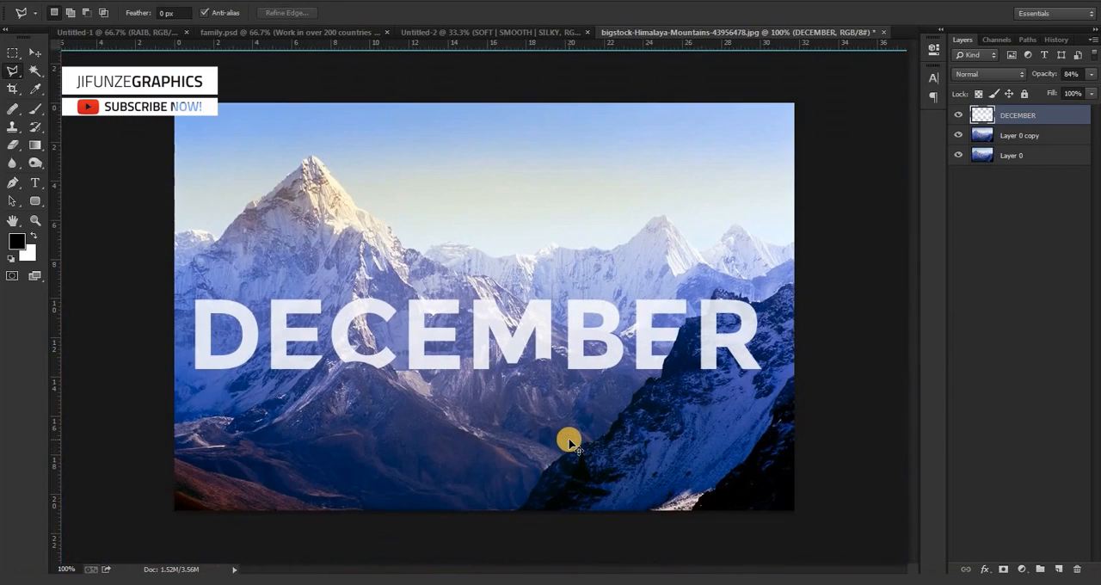
key("ctrl+plus")
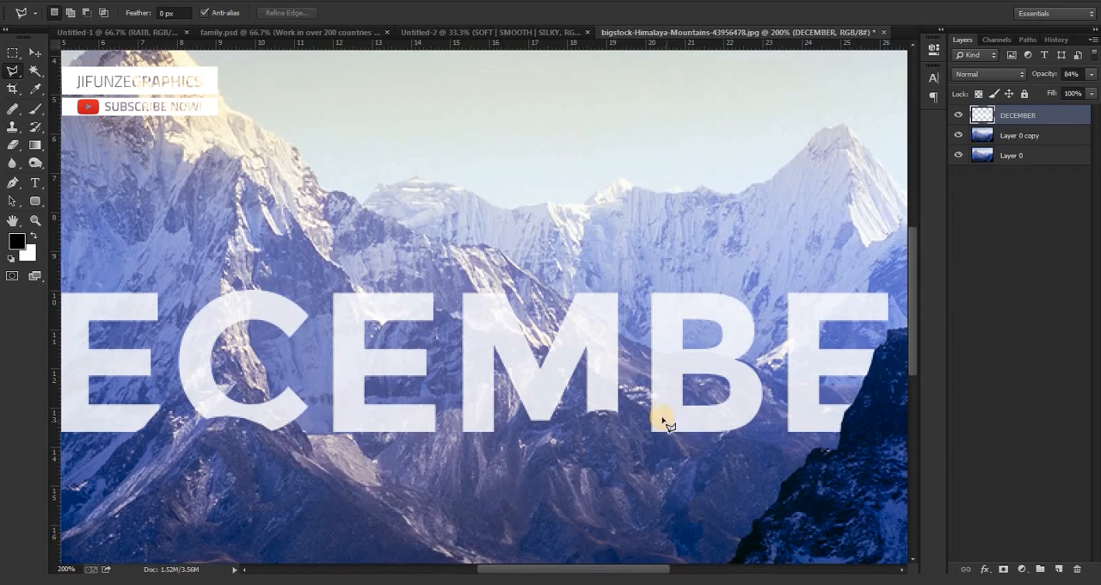
mouse_move(637, 401)
left_mouse_down()
mouse_move(636, 450)
mouse_move(686, 458)
left_mouse_up()
key("ctrl+d")
Try a lasso outline around the lower-right part of the D, then clear the selection.
left_click_drag(584, 568, 506, 570)
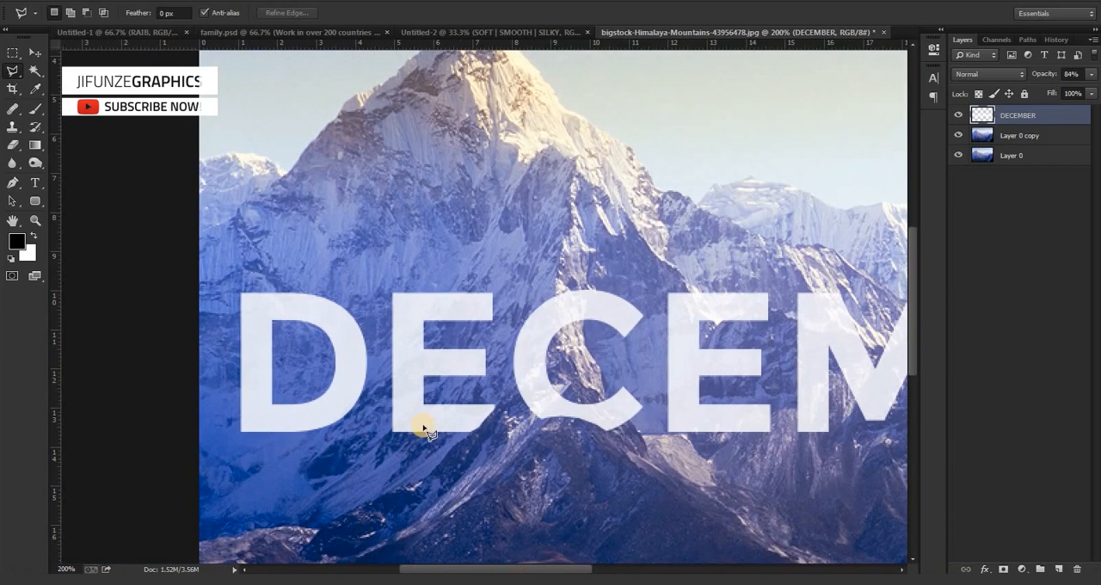
left_click(358, 400)
left_click(284, 443)
left_click(320, 461)
left_click(375, 400)
key("ctrl+d")
Examine the whole DECEMBER composition at different magnifications for letters that still need cutting.
key("ctrl+minus")
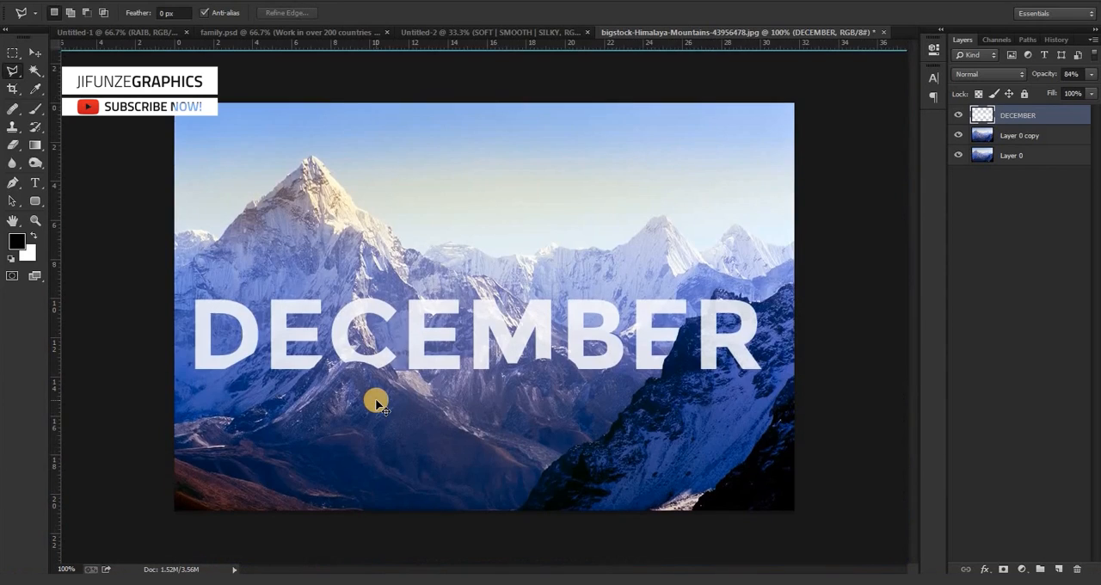
key("ctrl+minus")
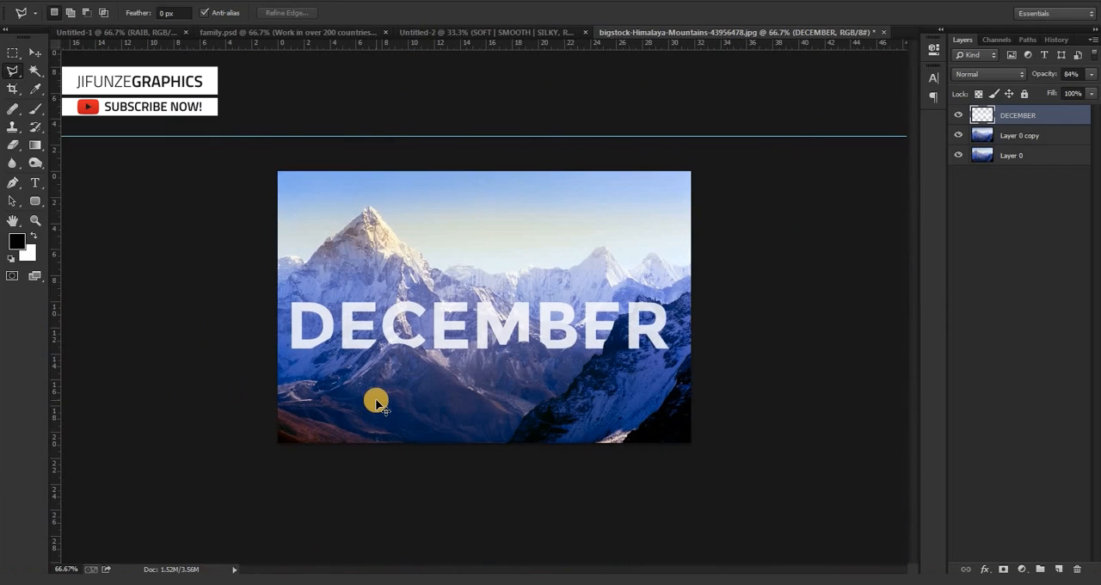
key("ctrl+shift+d")
key("ctrl+d")
key("ctrl+plus")
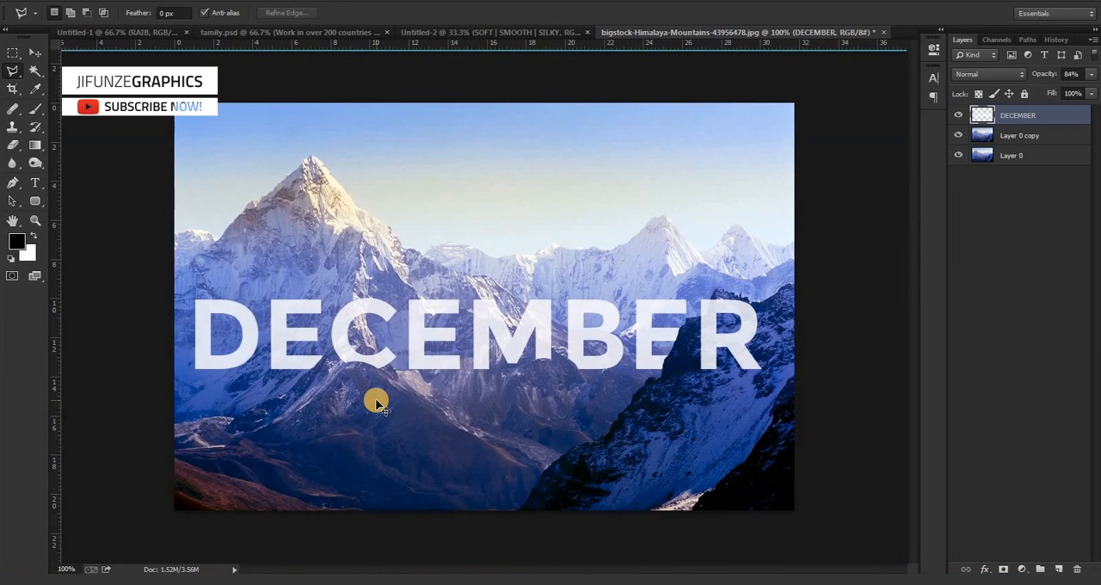
key("ctrl+minus")
key("ctrl+minus")
key("ctrl+plus")
key("ctrl+plus")
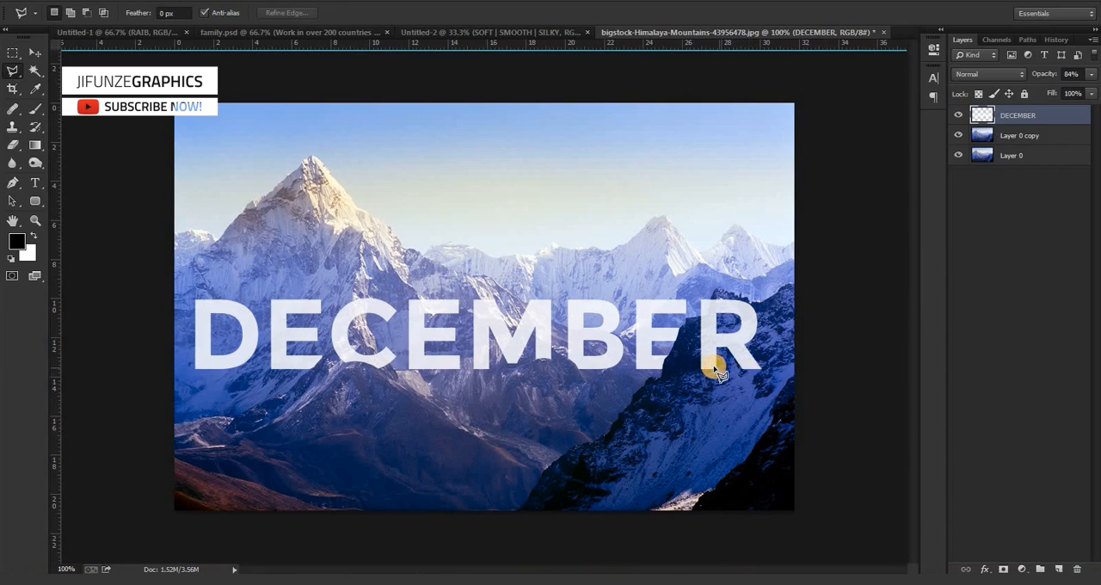
Cut away the bottom of the R's left leg along the dark rock with a lasso selection, then deselect.
mouse_move(697, 368)
left_mouse_down()
mouse_move(684, 381)
mouse_move(729, 372)
left_mouse_up()
key("Delete")
key("ctrl+z")
key("ctrl+alt+z")
key("ctrl+d")
Compare the cut letter edges up close with their appearance in the full image.
key("ctrl+plus")
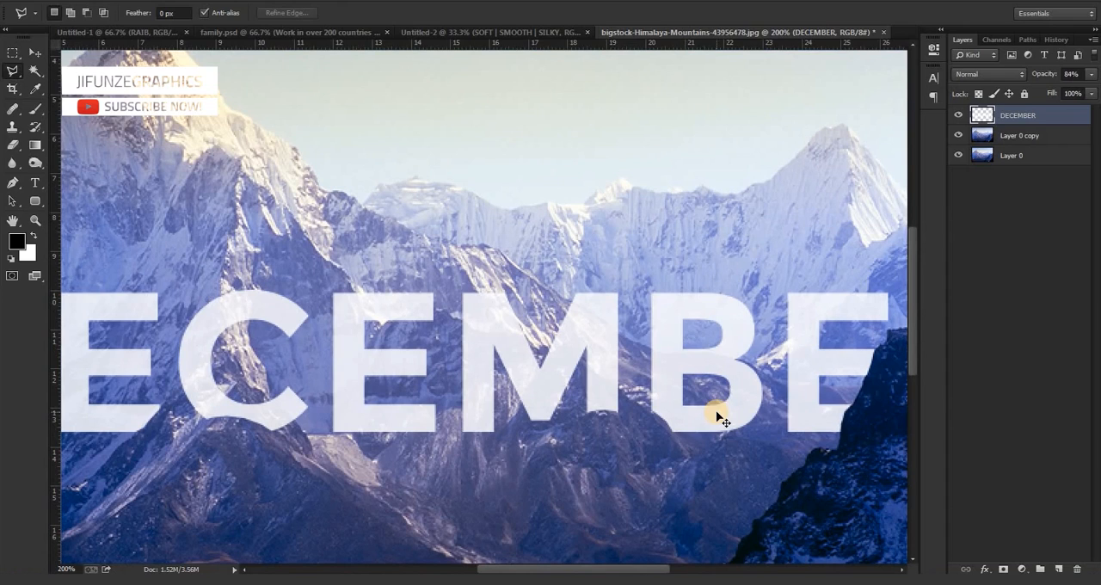
key("ctrl+minus")
key("ctrl+plus")
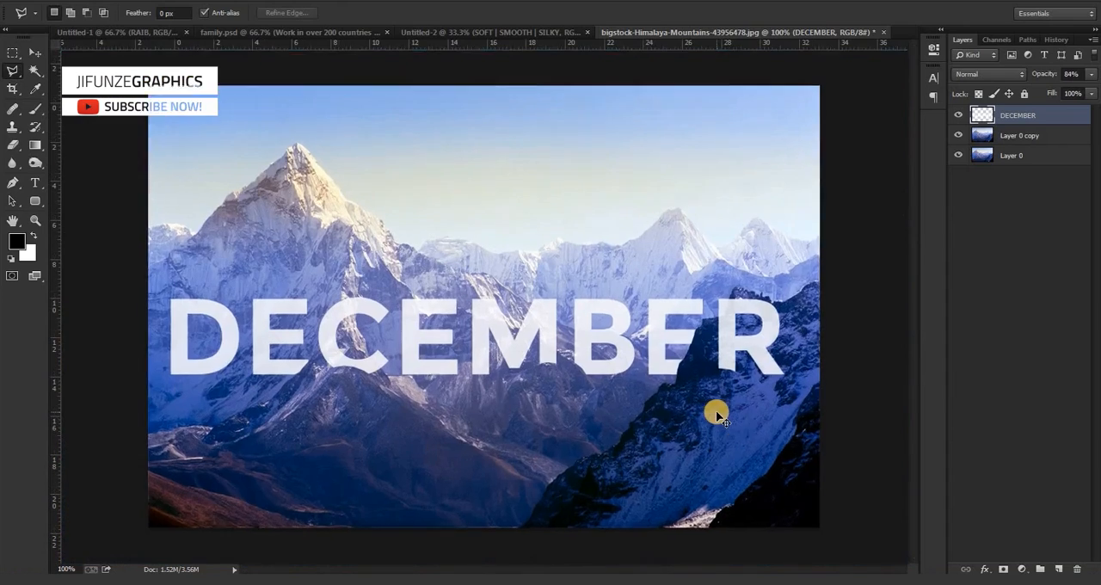
key("ctrl+minus")
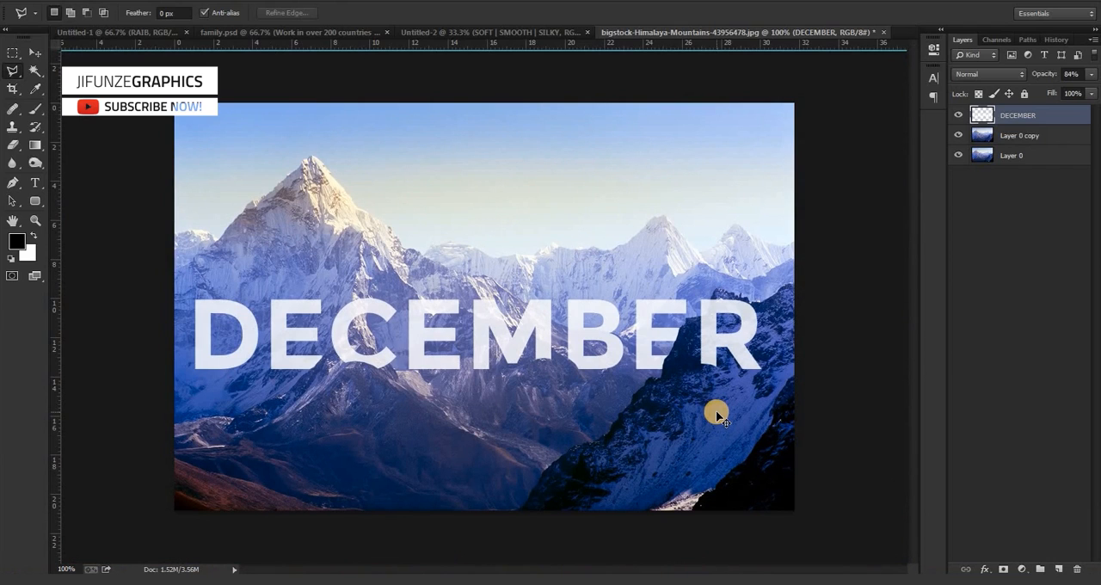
key("ctrl+plus")
key("ctrl+plus")
key("ctrl+minus")
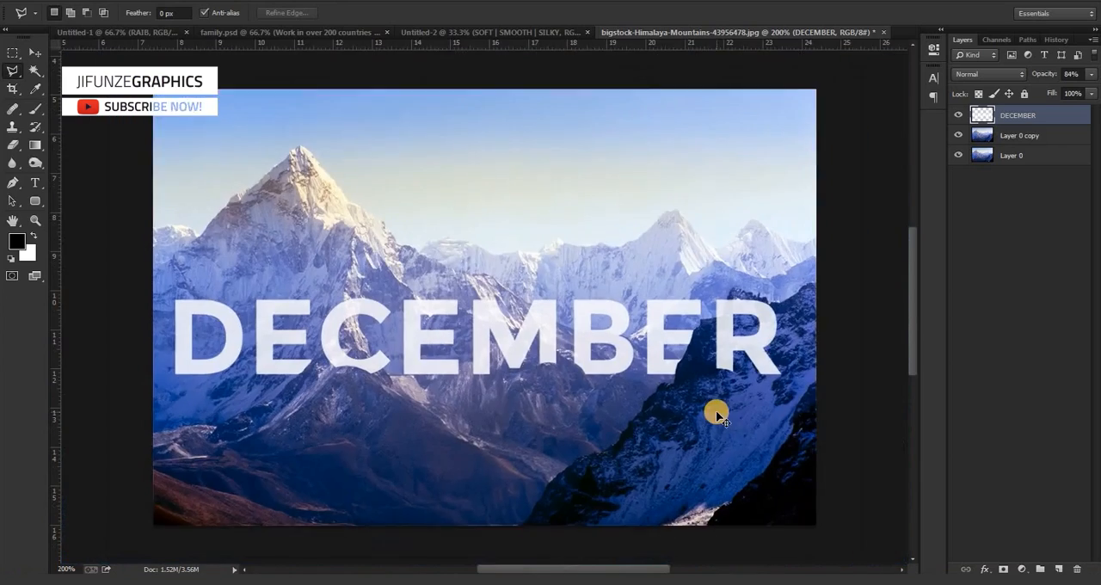
key("ctrl+plus")
key("ctrl+minus")
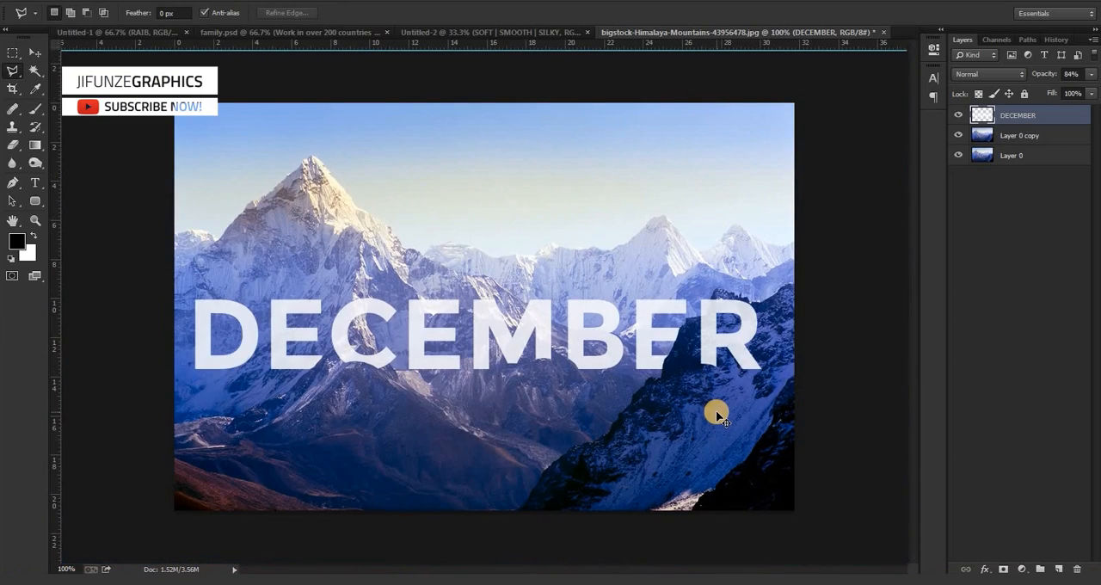
Add a new layer above the DECEMBER layer and choose the Brush tool at size 20.
left_click(34, 53)
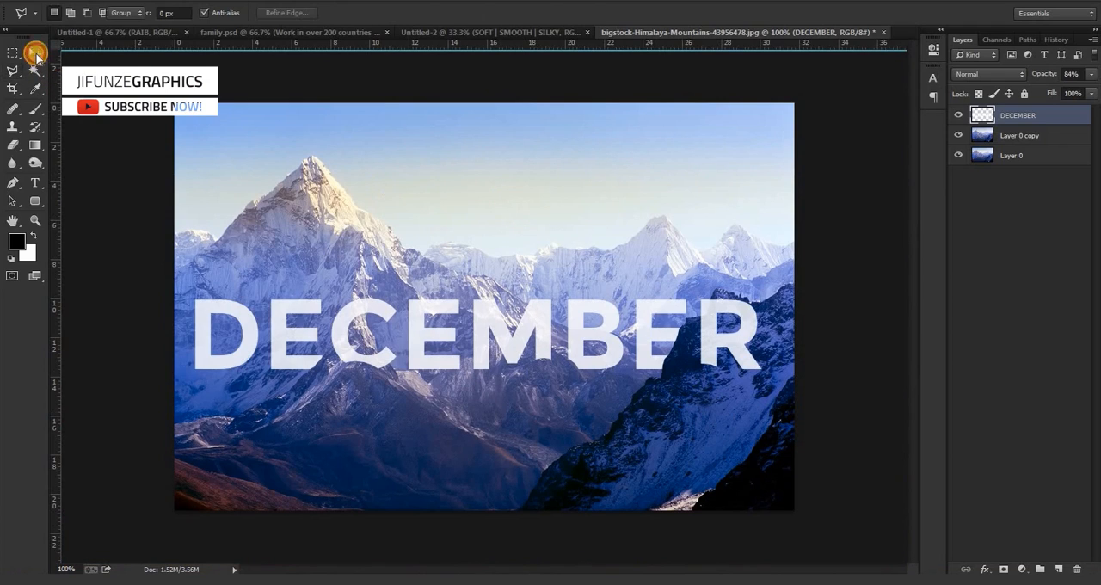
left_click(1060, 569)
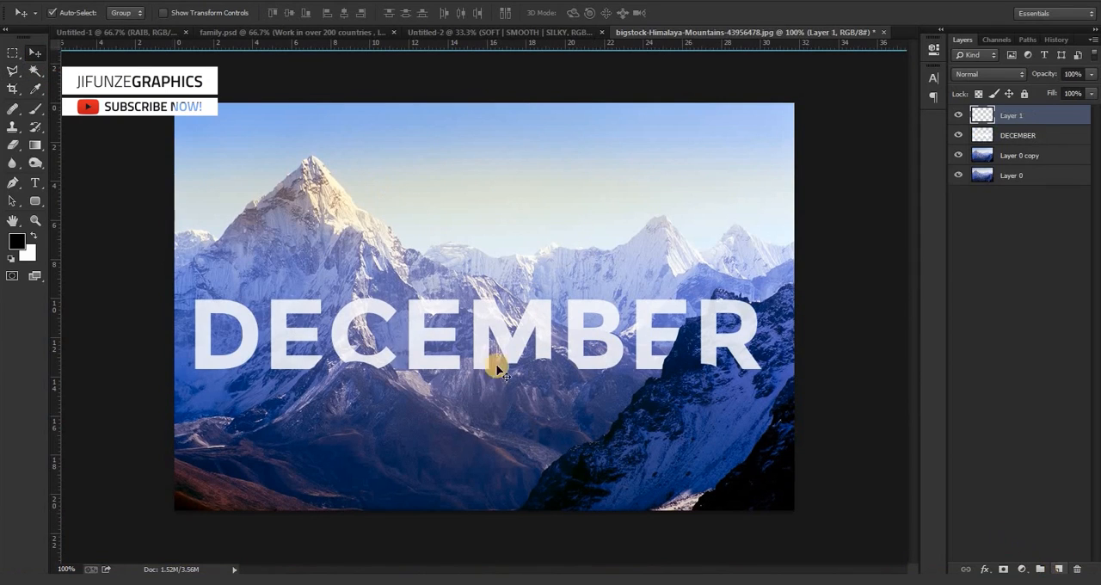
left_click(34, 110)
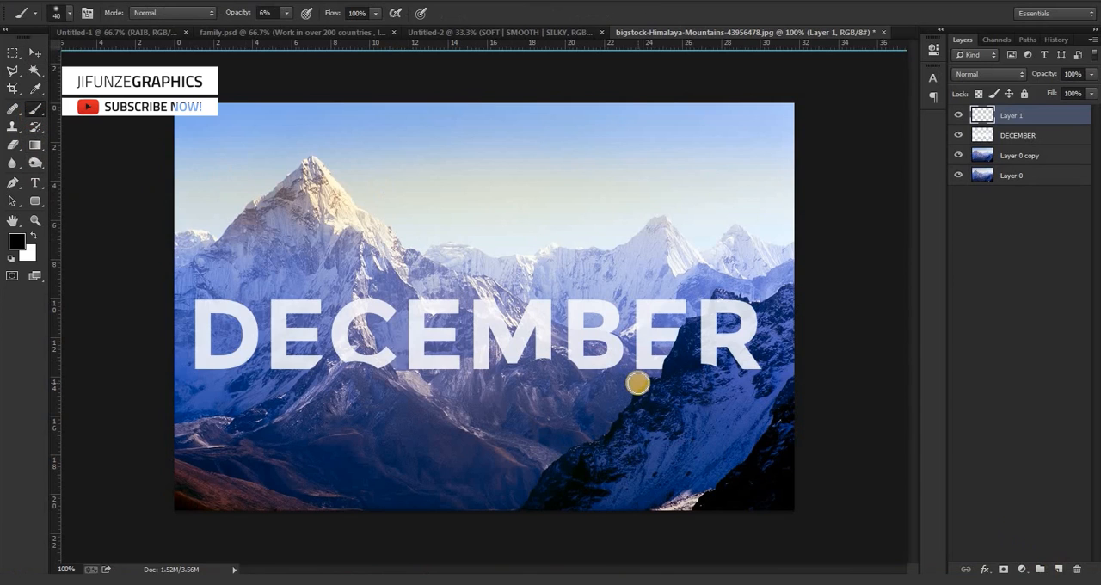
key("bracketleft")
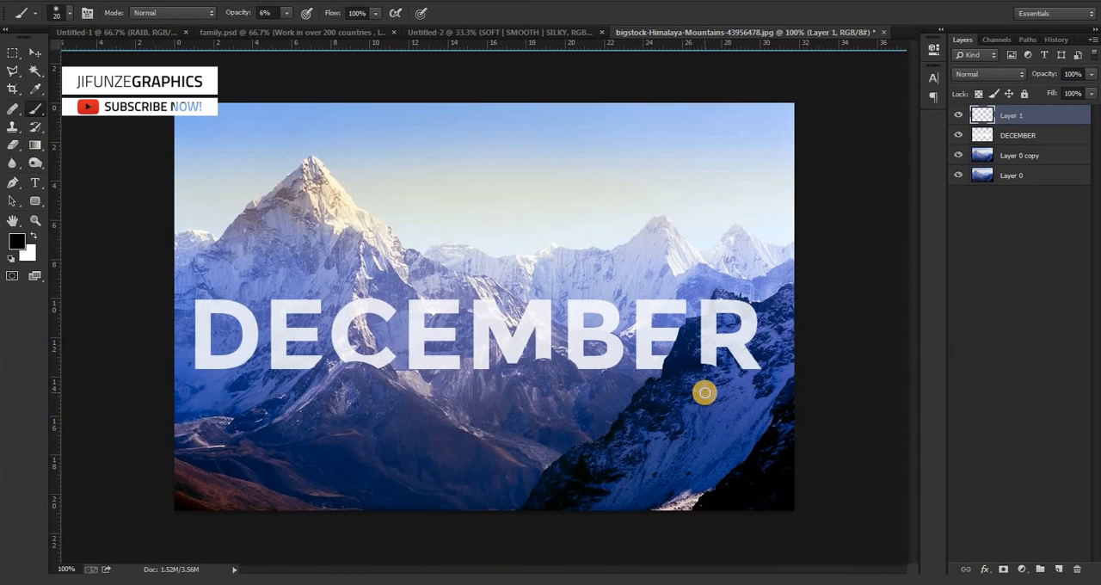
Paint a soft black shadow along the cut bottom of the R's left leg, raising the brush opacity to 11%.
key("ctrl+plus")
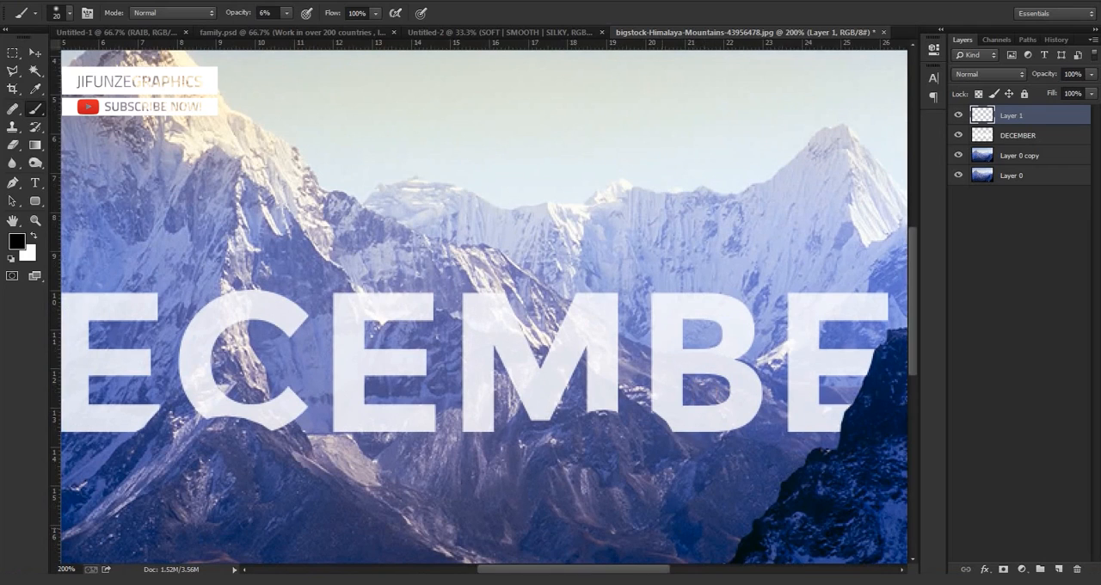
left_click_drag(596, 569, 672, 569)
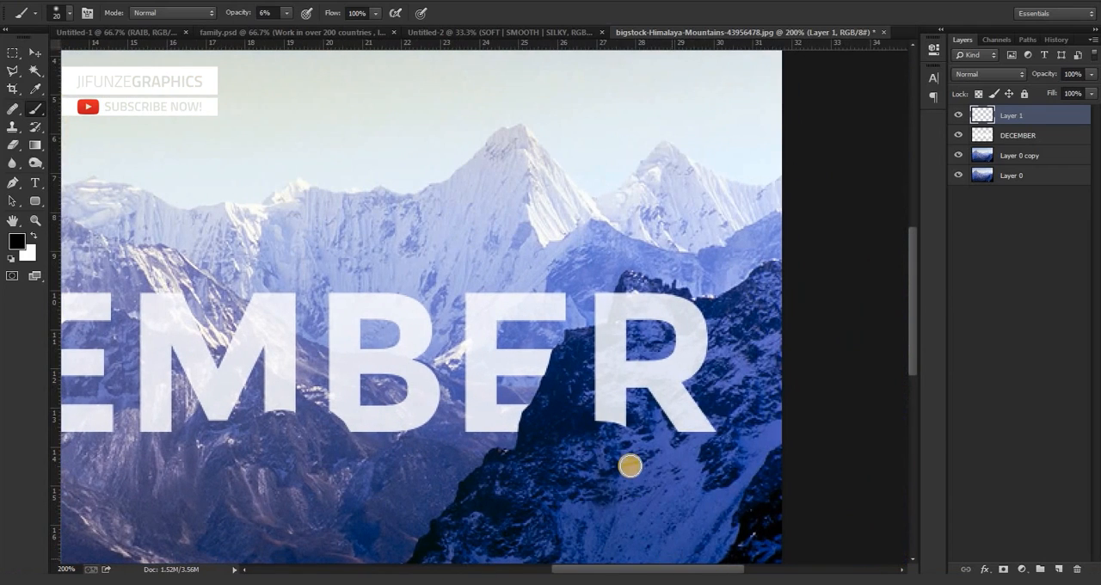
mouse_move(628, 434)
left_mouse_down()
mouse_move(586, 430)
mouse_move(615, 425)
mouse_move(632, 433)
mouse_move(599, 425)
mouse_move(643, 439)
left_mouse_up()
left_click(288, 15)
left_click_drag(288, 14, 291, 32)
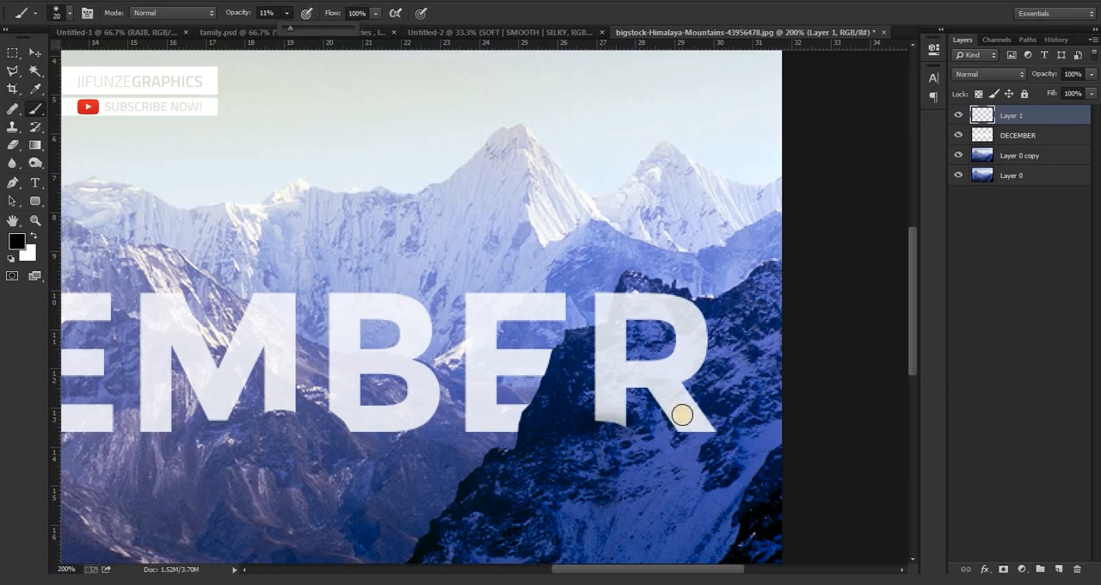
left_click(606, 425)
Brush a soft black shadow along the slanted cut edge of the last E beside the dark ridge.
mouse_move(605, 425)
left_mouse_down()
mouse_move(585, 423)
mouse_move(634, 437)
mouse_move(541, 433)
mouse_move(527, 408)
mouse_move(523, 442)
left_mouse_up()
mouse_move(533, 398)
left_mouse_down()
mouse_move(521, 426)
mouse_move(560, 351)
mouse_move(534, 398)
left_mouse_up()
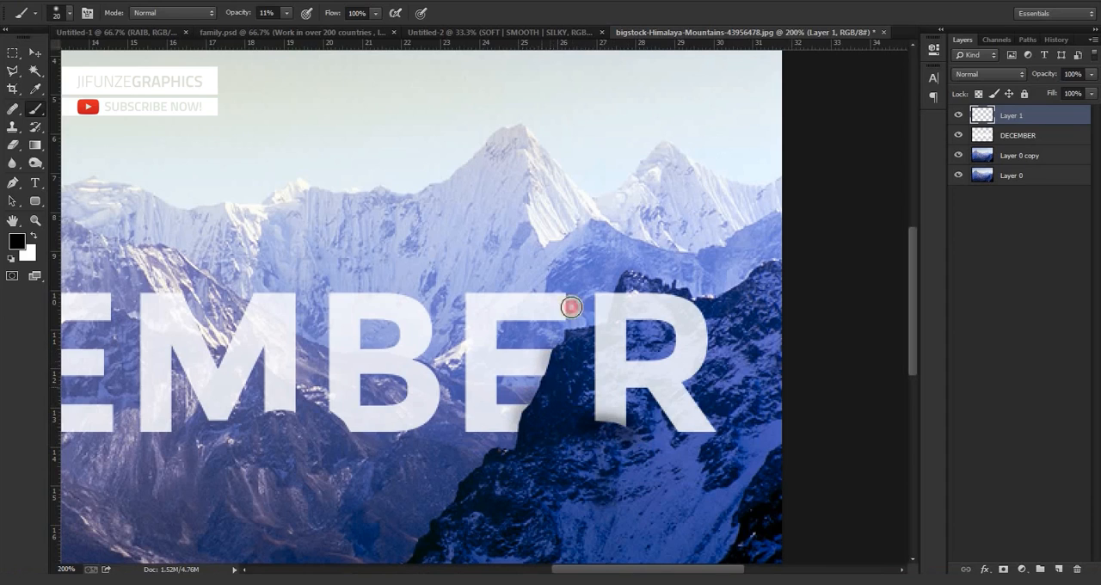
left_click_drag(557, 348, 547, 377)
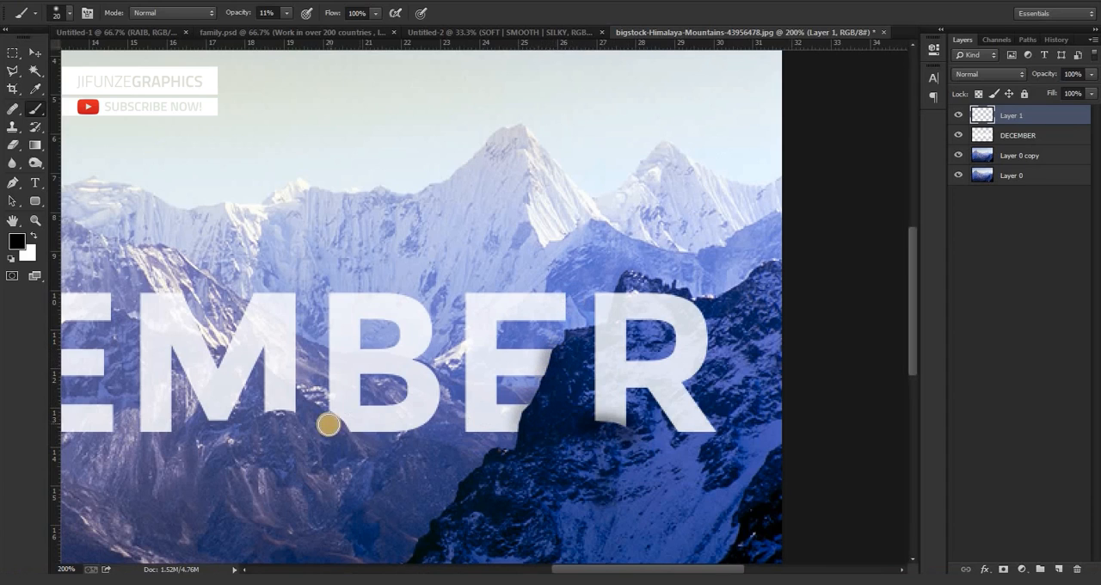
Brush soft black shadows onto the B's cut lower-left corner and the cut bottom of the M's right leg.
mouse_move(330, 413)
left_mouse_down()
mouse_move(352, 445)
mouse_move(319, 408)
mouse_move(350, 447)
left_mouse_up()
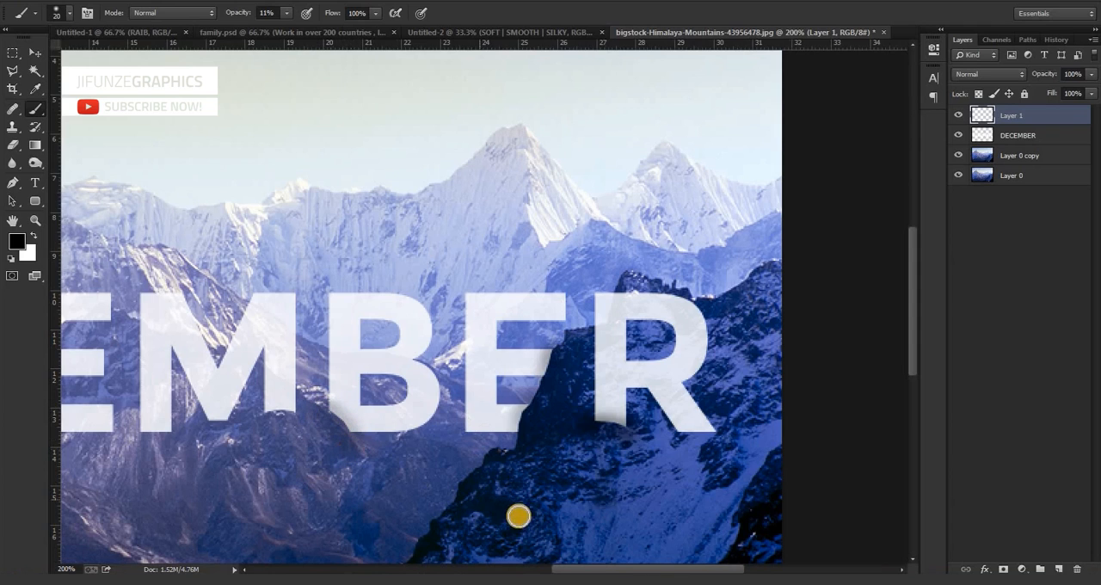
left_click_drag(602, 566, 568, 566)
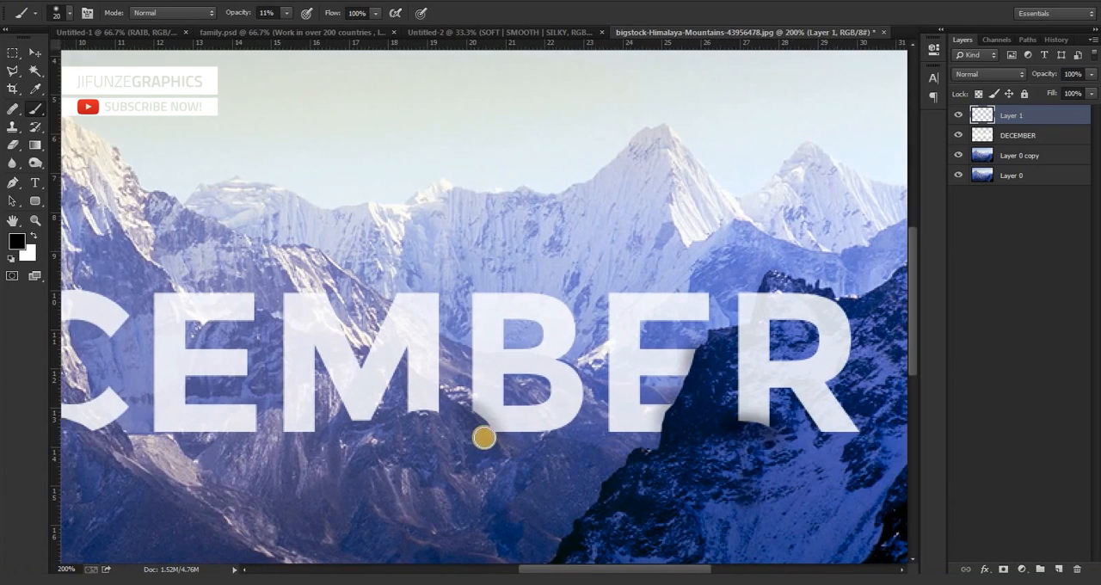
mouse_move(447, 422)
left_mouse_down()
mouse_move(401, 412)
mouse_move(440, 418)
mouse_move(411, 418)
left_mouse_up()
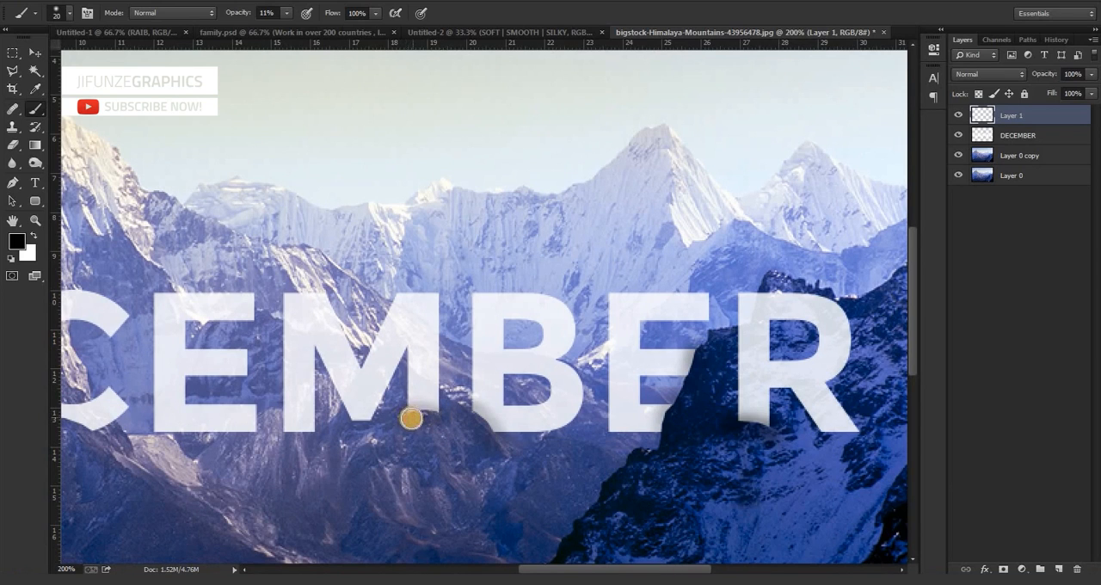
Shade the cut bottoms of the C and the first E, then make the DECEMBER layer active with the Move tool.
left_click_drag(572, 568, 526, 568)
mouse_move(278, 430)
left_mouse_down()
mouse_move(212, 422)
mouse_move(280, 437)
mouse_move(211, 423)
mouse_move(243, 422)
mouse_move(278, 435)
mouse_move(165, 413)
left_mouse_up()
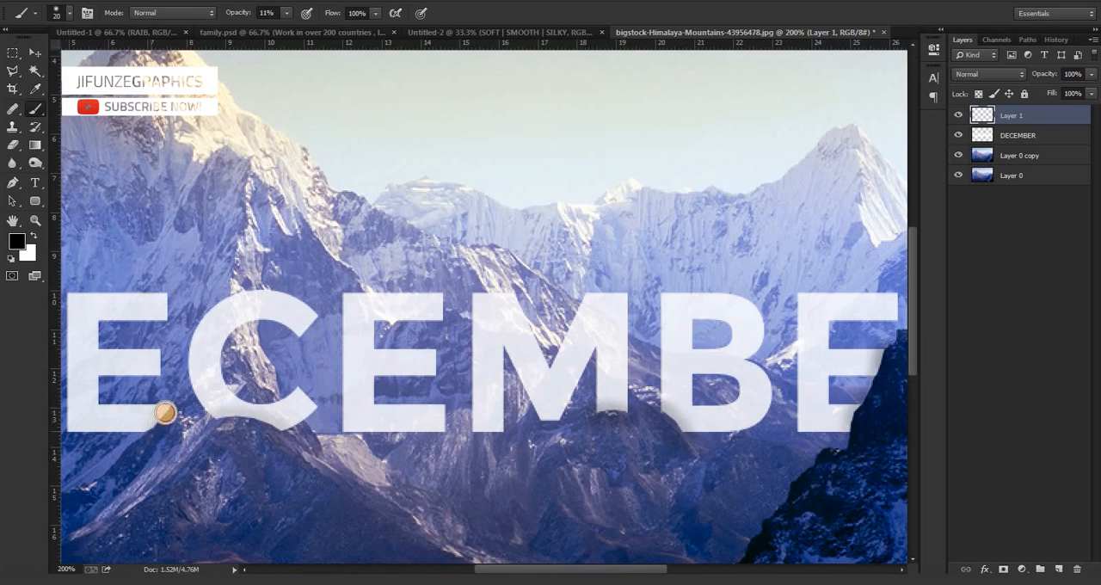
mouse_move(504, 568)
left_mouse_down()
mouse_move(456, 568)
mouse_move(509, 562)
left_mouse_up()
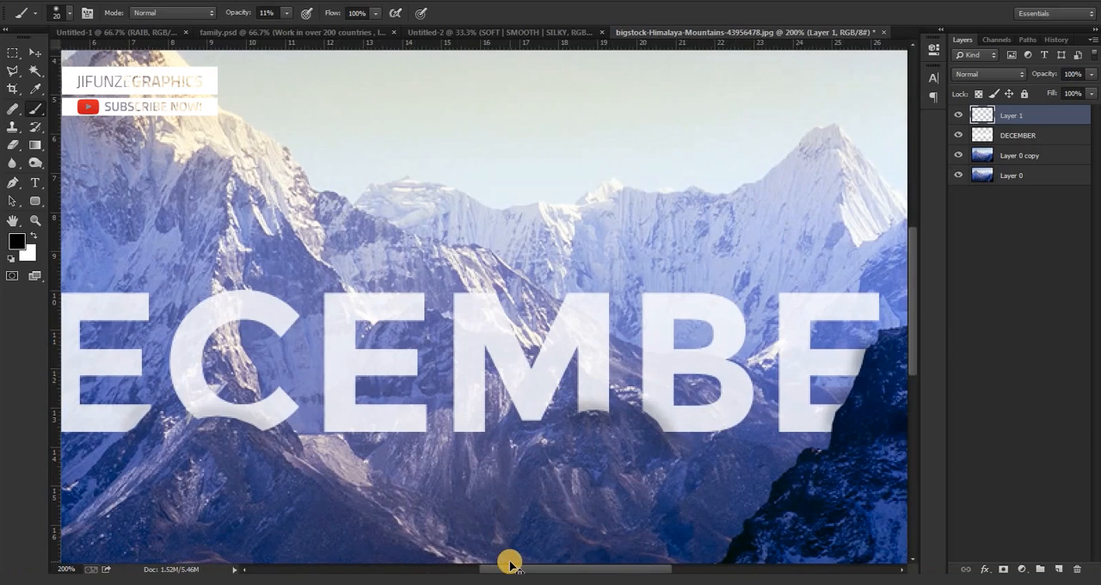
key("ctrl+minus")
key("ctrl+minus")
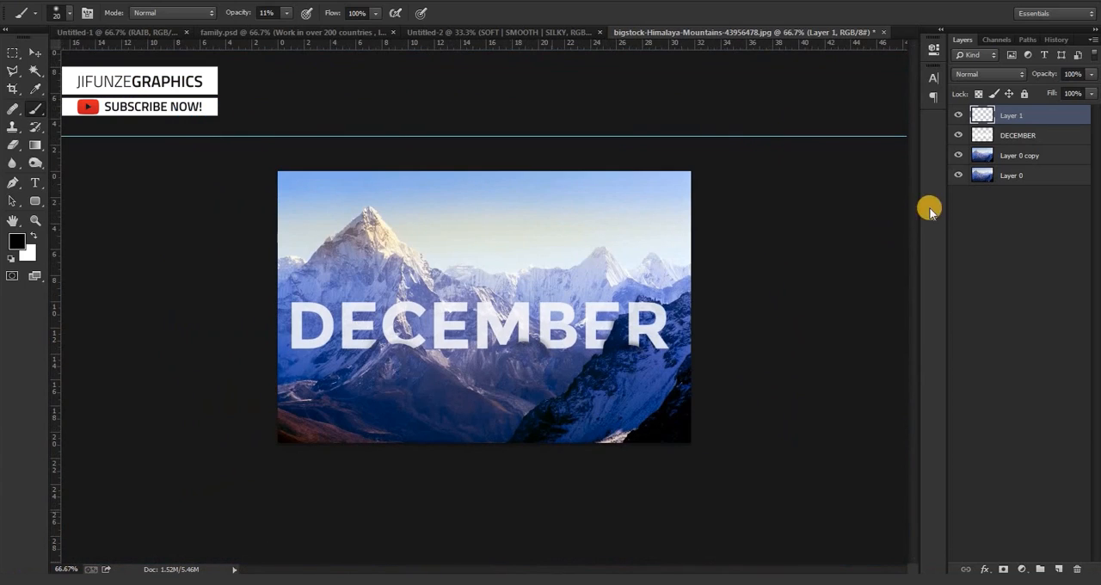
left_click(1024, 142)
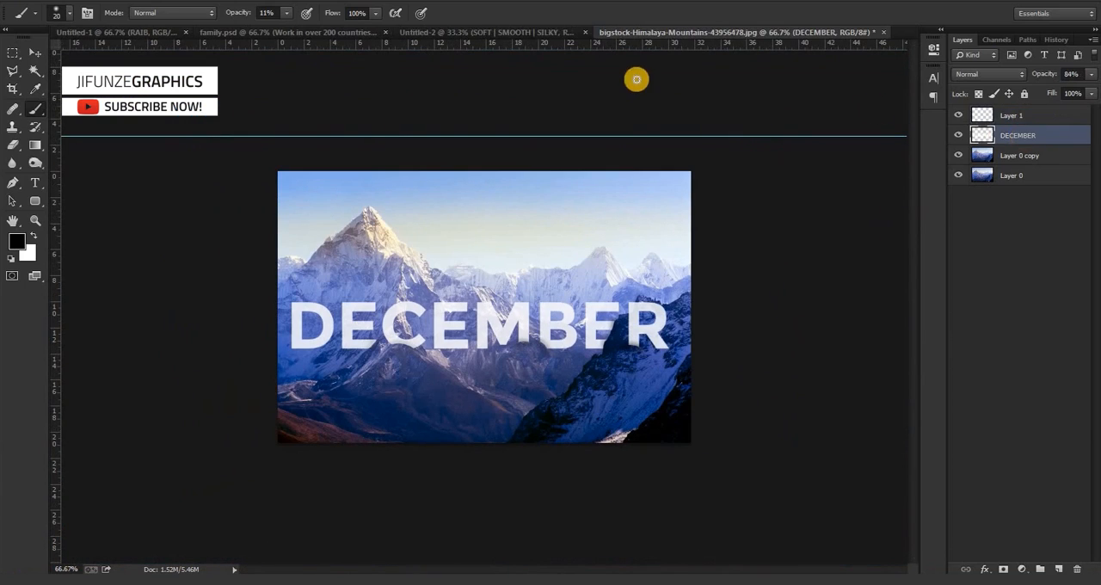
left_click(31, 54)
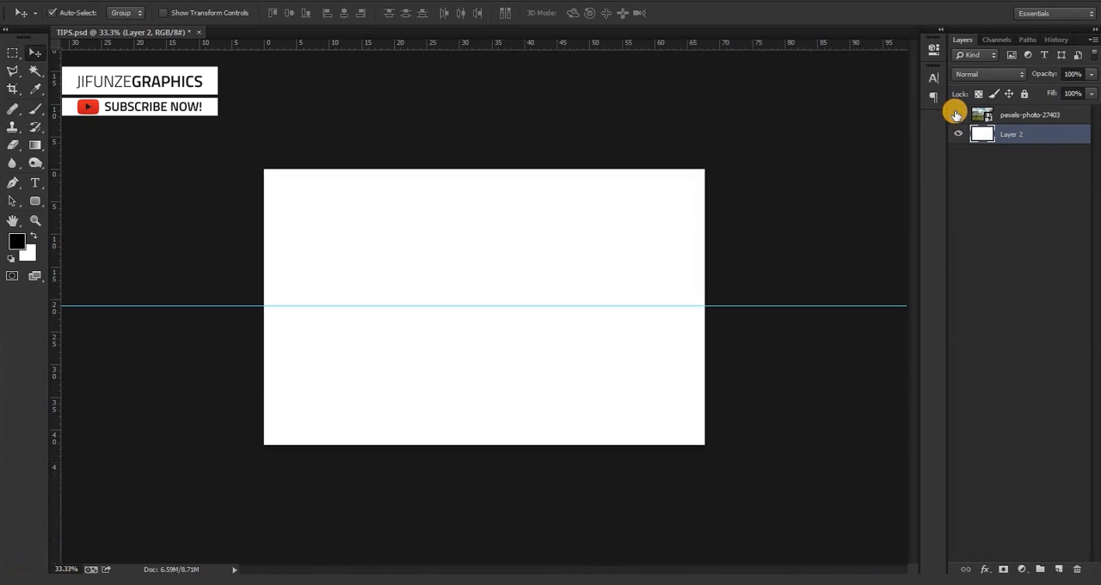
In TIPS.psd, show the pexels-photo-27403 layer and add the text NOVEMBER in white Montserrat Bold.
left_click(956, 114)
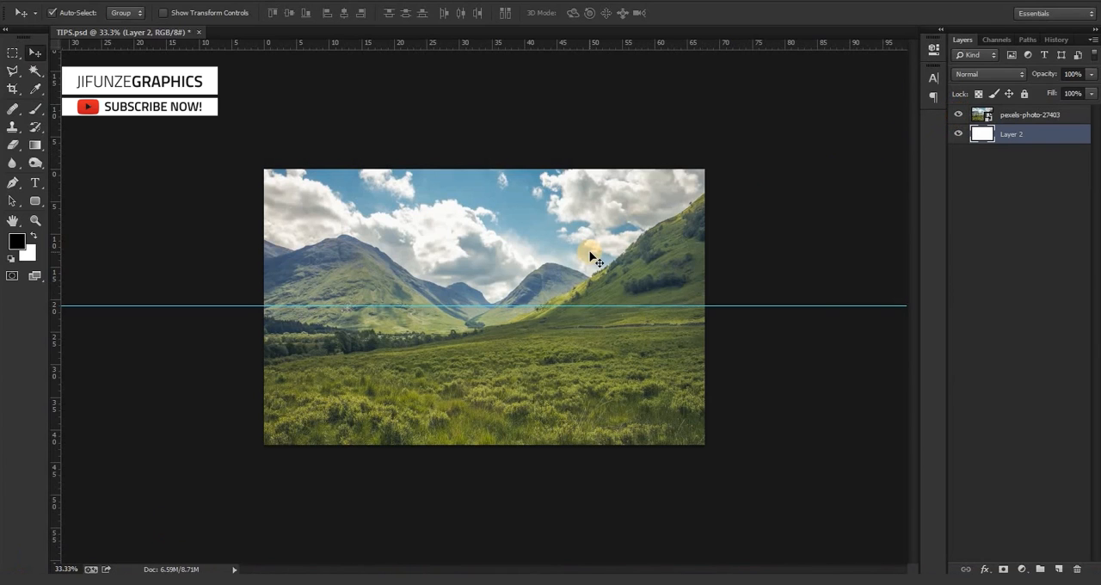
key("ctrl+plus")
key("t")
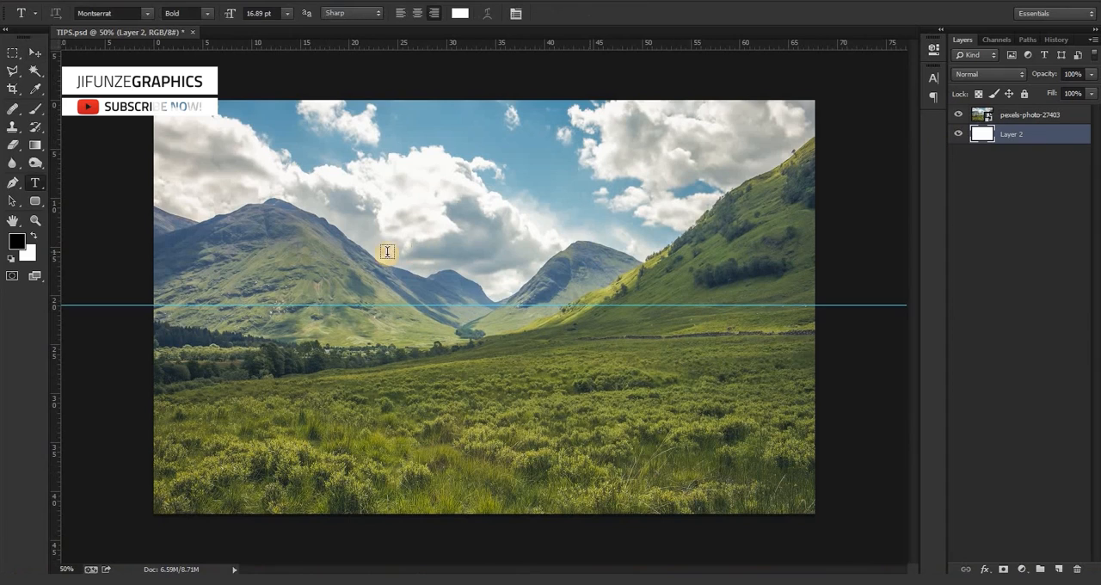
left_click(357, 265)
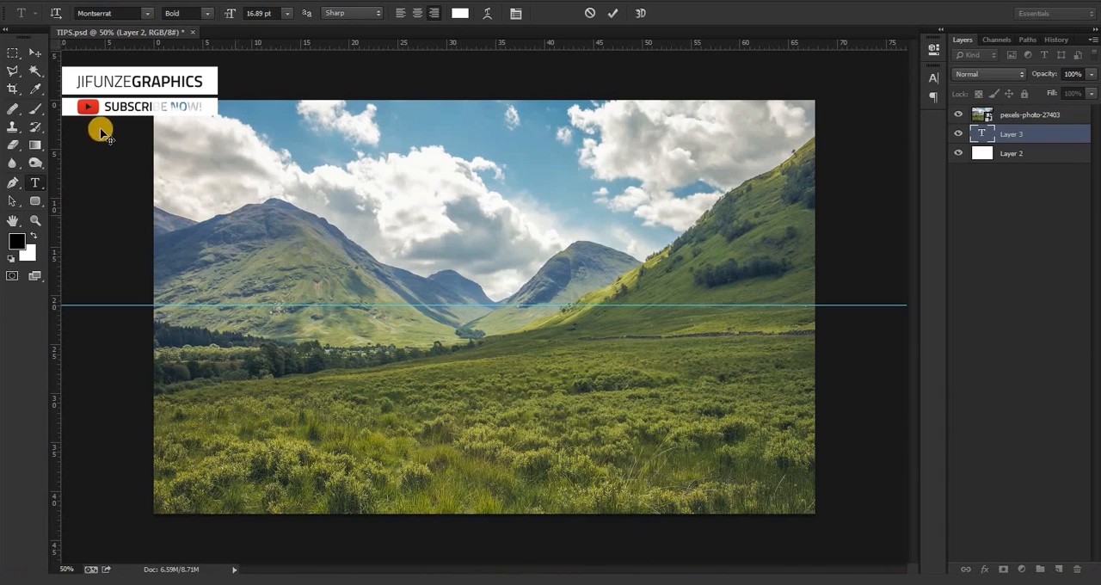
left_click(34, 53)
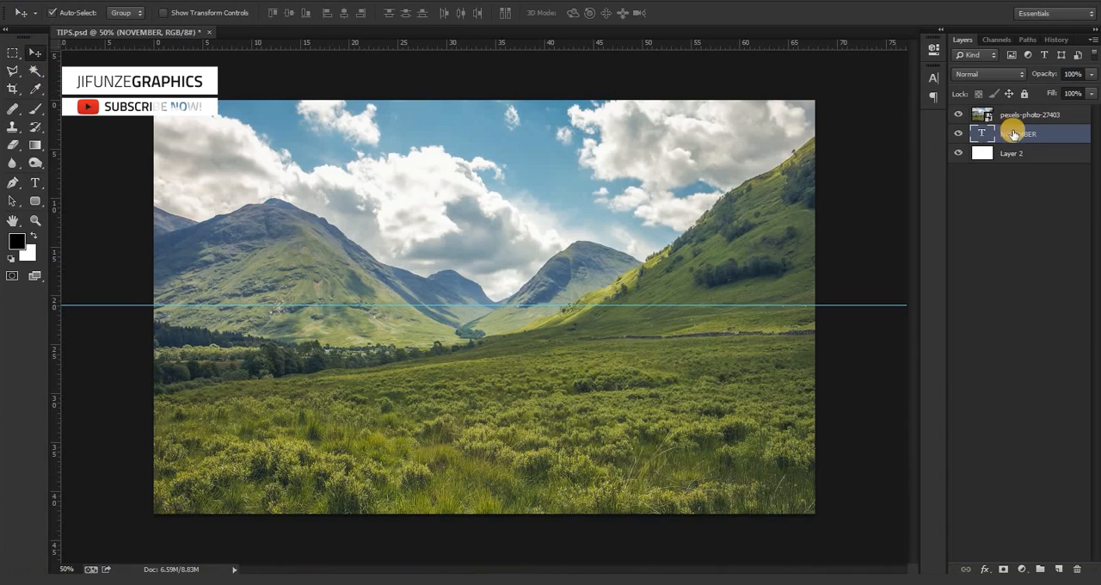
Move the NOVEMBER layer above pexels-photo-27403 and enlarge the text to about 743%, placing it across the valley on the guide.
left_click_drag(1012, 114, 1013, 108)
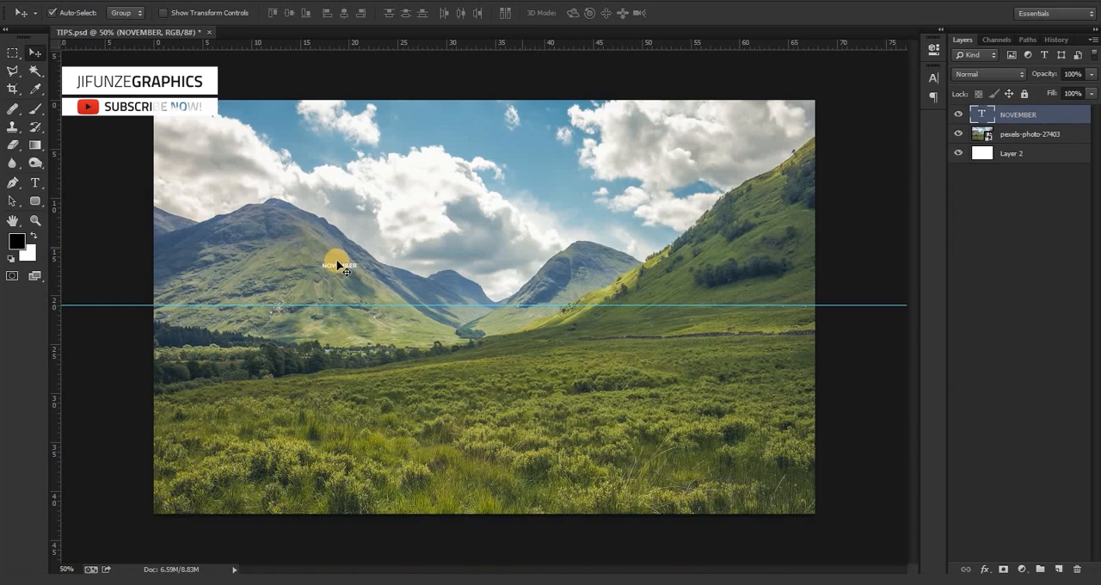
key("ctrl+t")
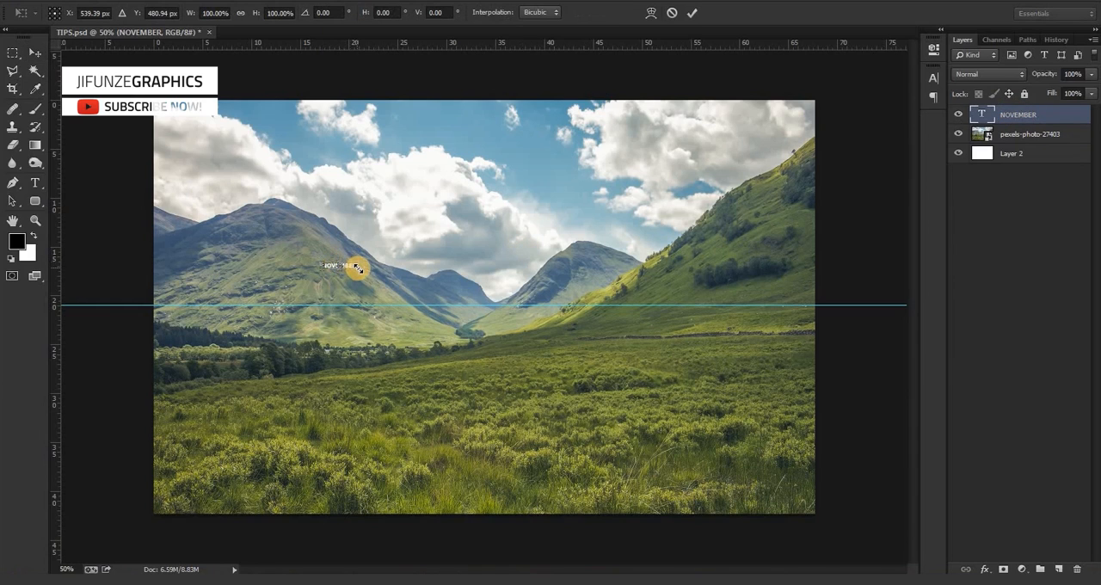
left_click_drag(356, 267, 588, 298)
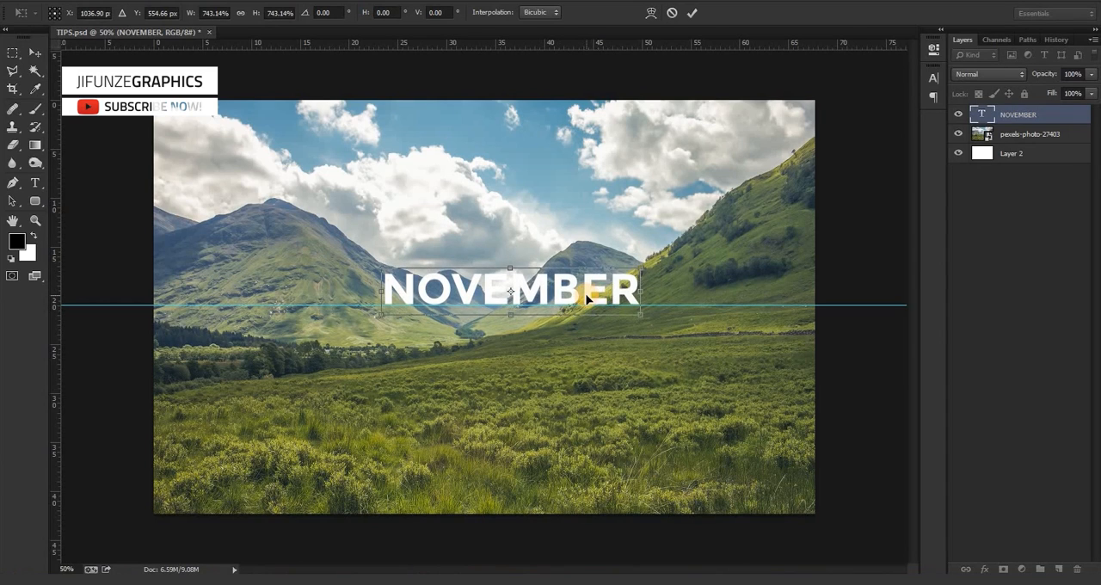
key("Down")
key("Down")
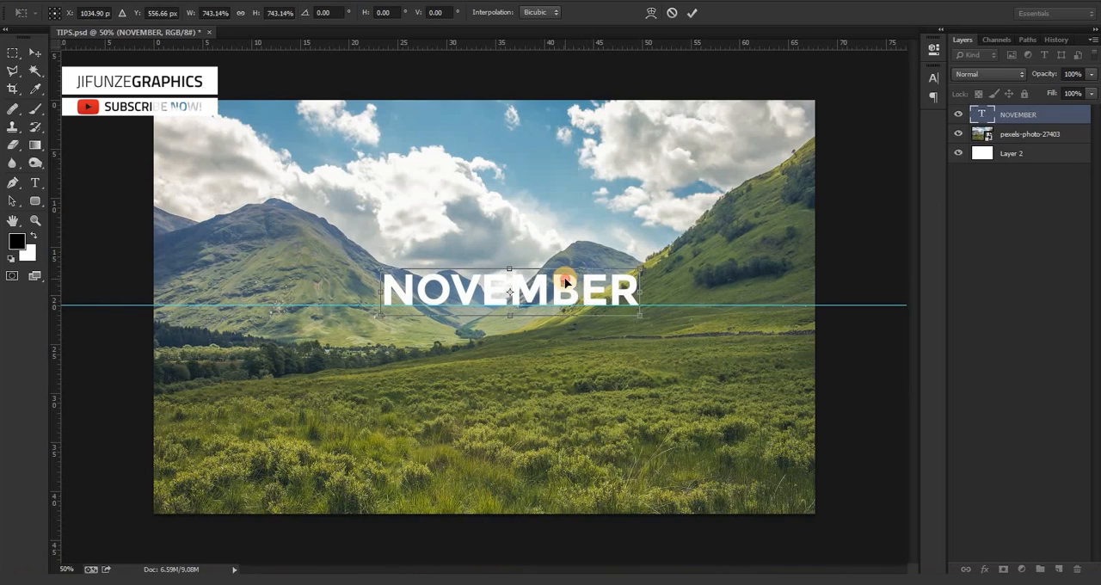
double_click(565, 284)
left_click(533, 351)
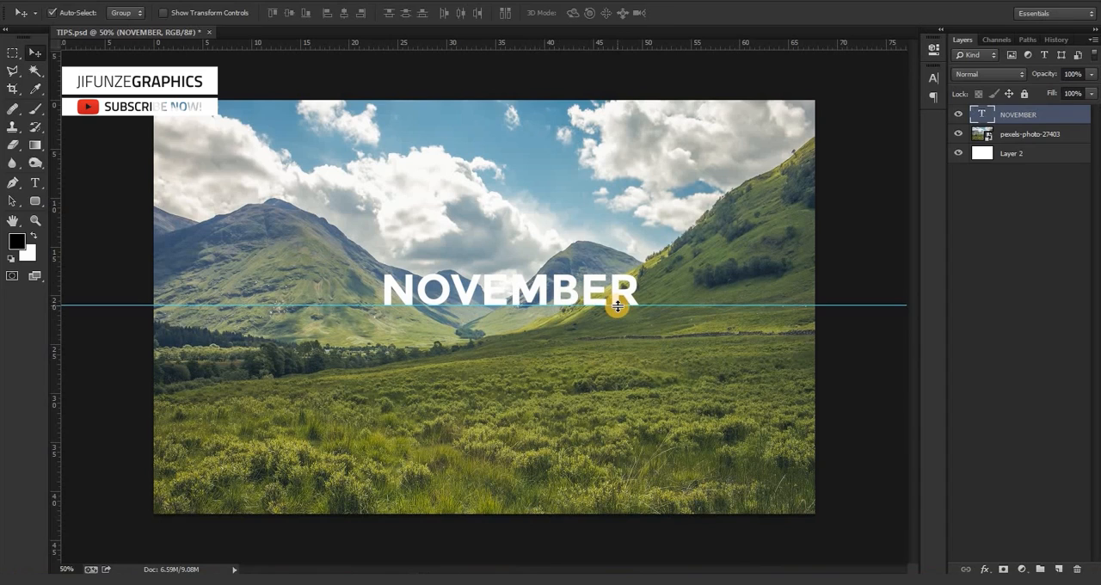
Scale the NOVEMBER text down from both ends to narrow it within the valley gap.
key("ctrl+t")
left_click_drag(634, 315, 583, 320)
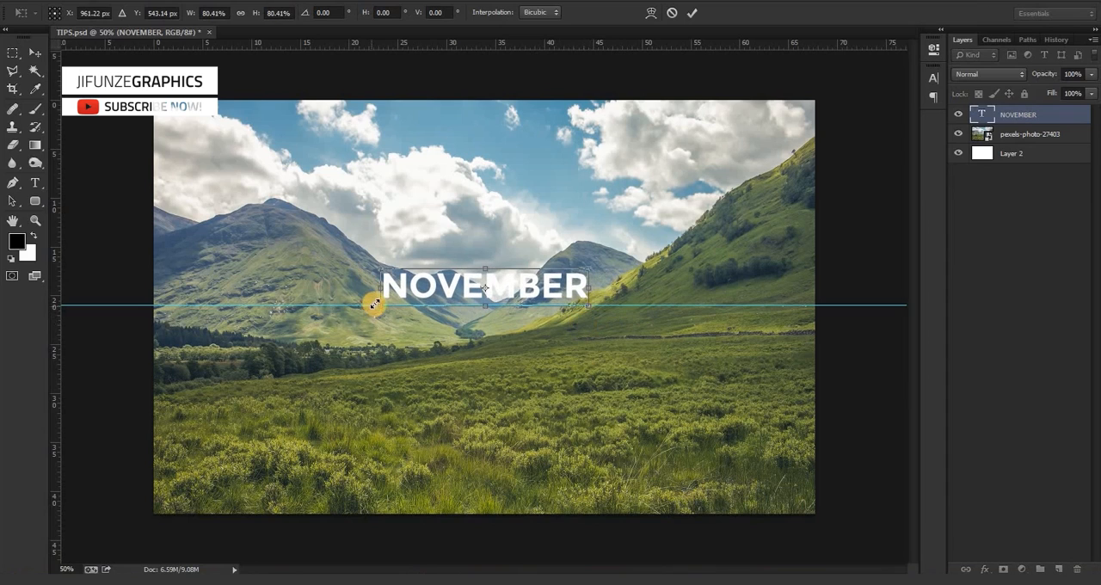
left_click_drag(380, 303, 398, 306)
double_click(508, 284)
Shrink the NOVEMBER text slightly, to about 98.4%.
scroll(507, 284, "up", 2)
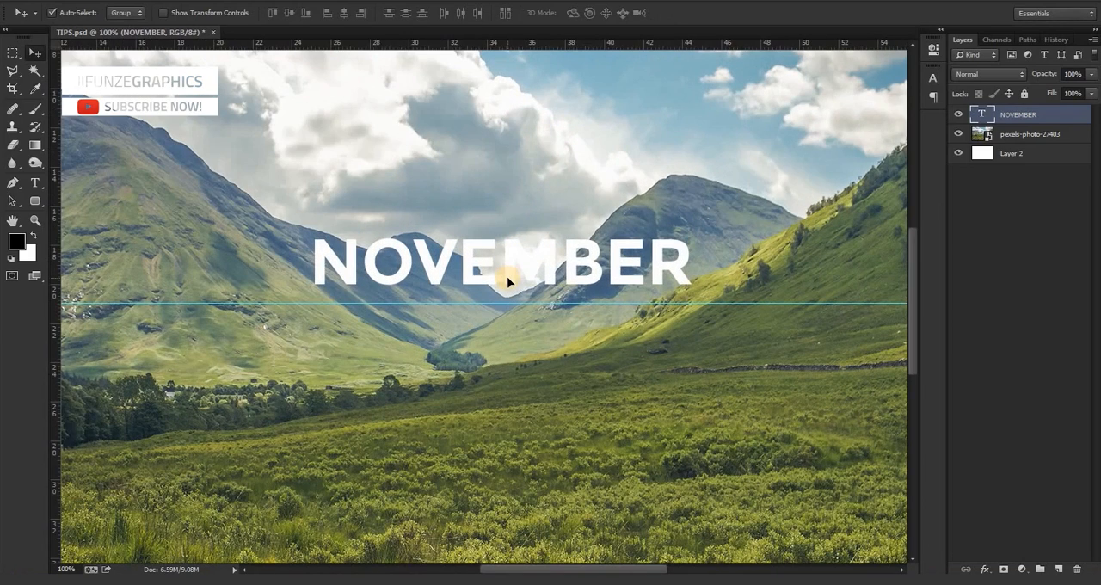
key("ctrl+t")
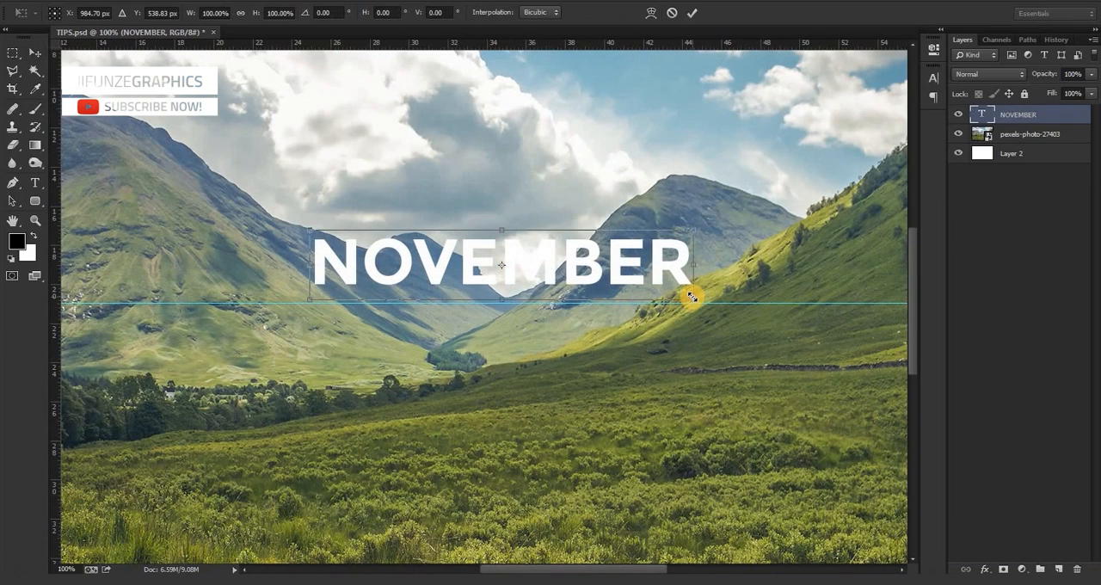
left_click_drag(692, 296, 686, 297)
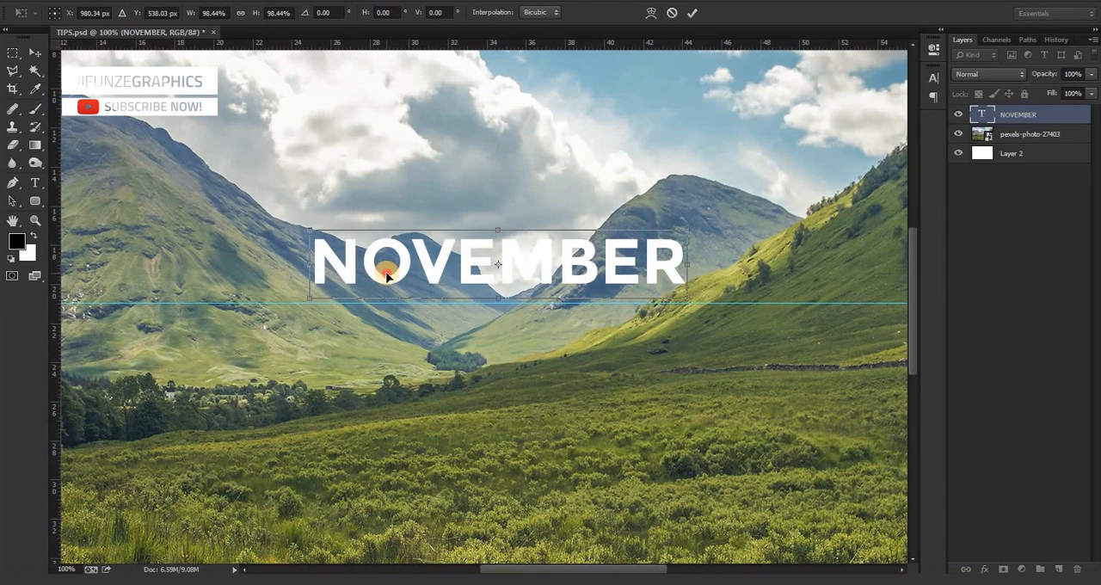
key("Return")
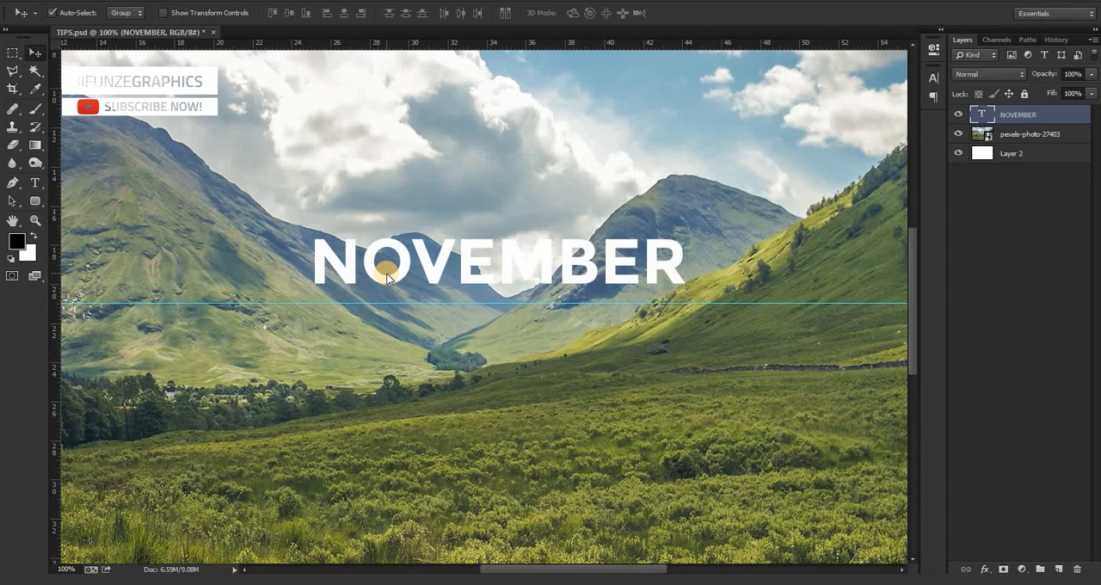
Nudge the NOVEMBER text down until its baseline rests on the horizontal guide.
left_click_drag(386, 274, 385, 275)
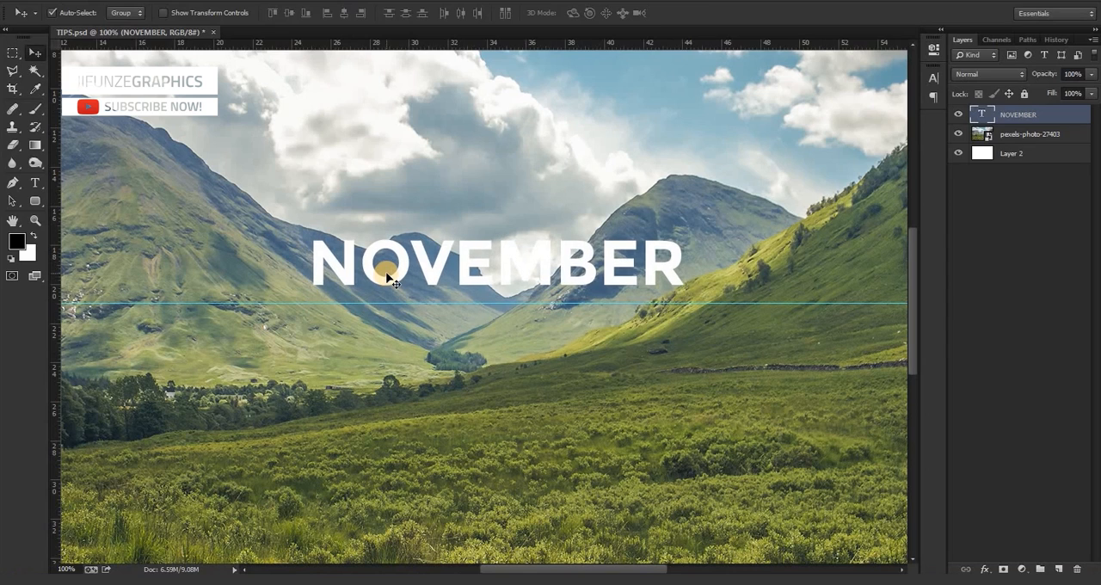
key("Down")
key("Down")
key("Down")
key("Down")
key("Down")
key("Down")
key("Down")
key("Down")
key("Down")
key("Down")
key("Down")
key("Down")
key("Down")
key("Down")
key("Down")
key("Down")
key("Down")
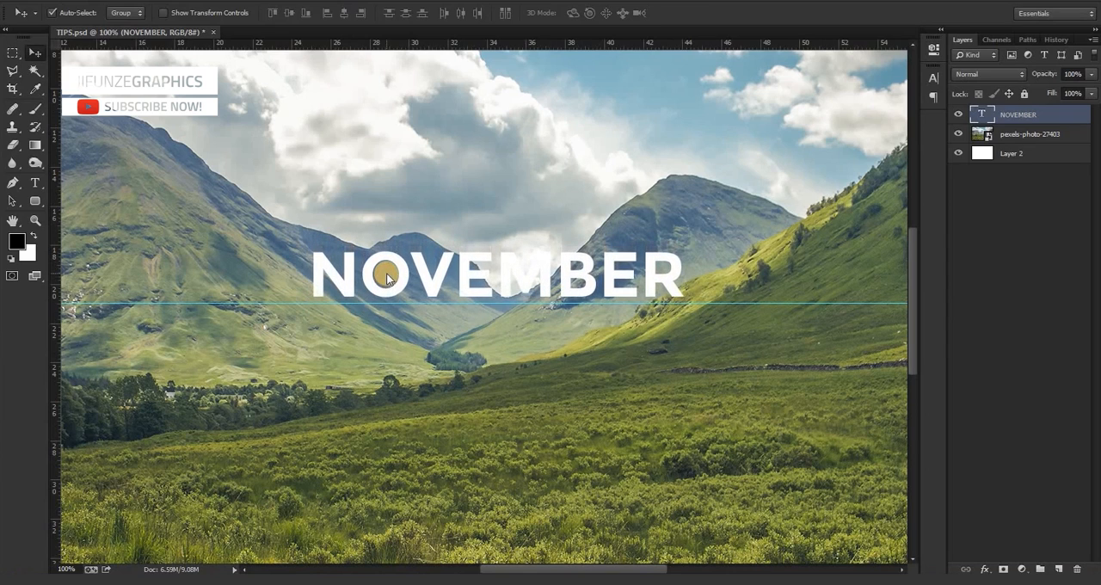
key("Down")
key("Down")
key("Down")
key("Down")
key("Down")
key("Down")
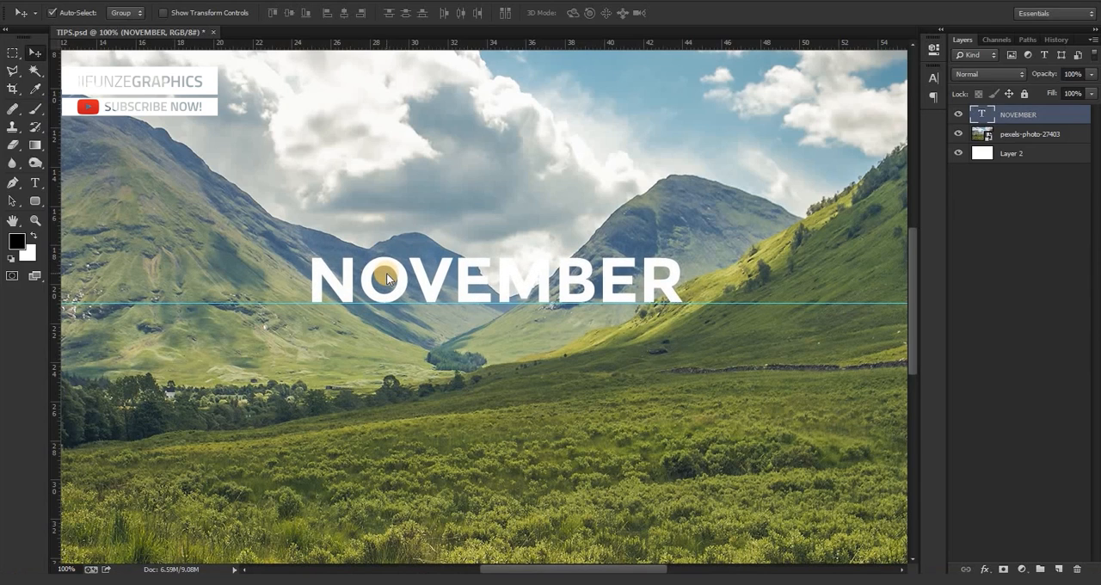
Scale the NOVEMBER text to about 89.3%, pulling in both ends, and rest its baseline on the guide.
key("ctrl+minus")
key("ctrl+minus")
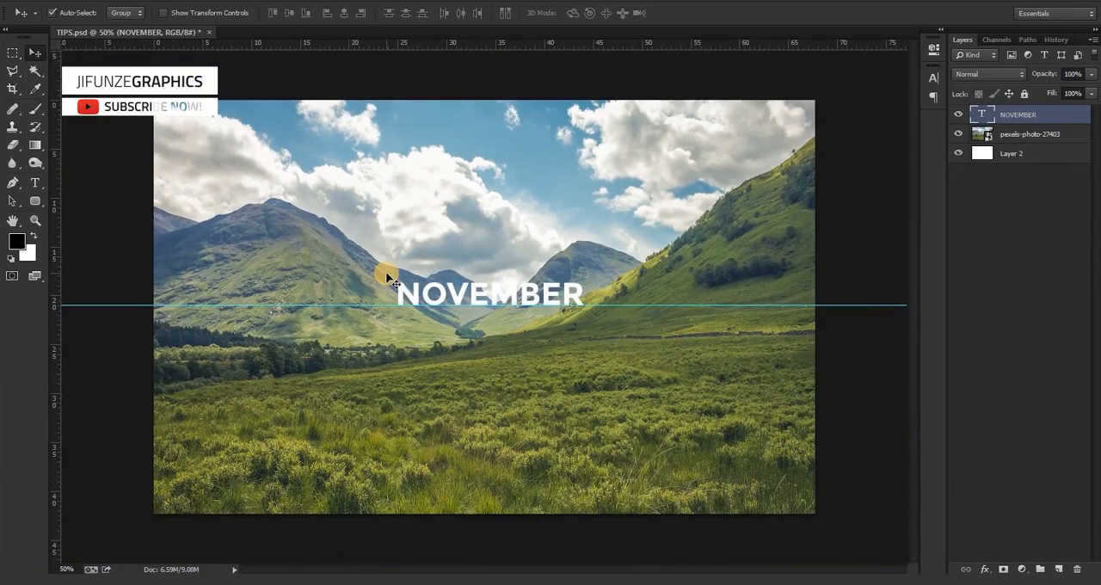
key("ctrl+plus")
key("ctrl+plus")
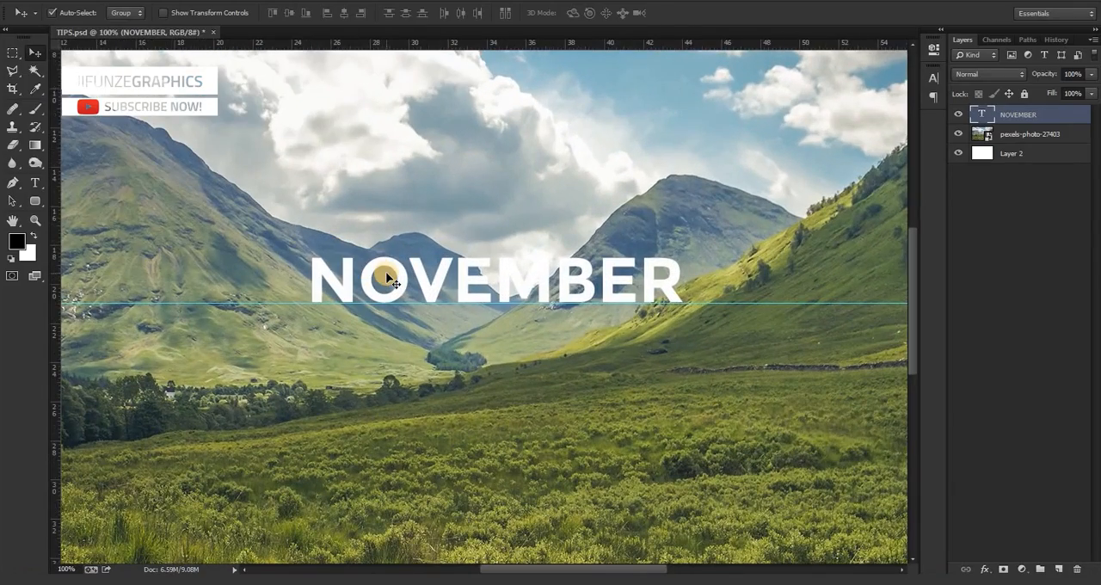
key("ctrl+t")
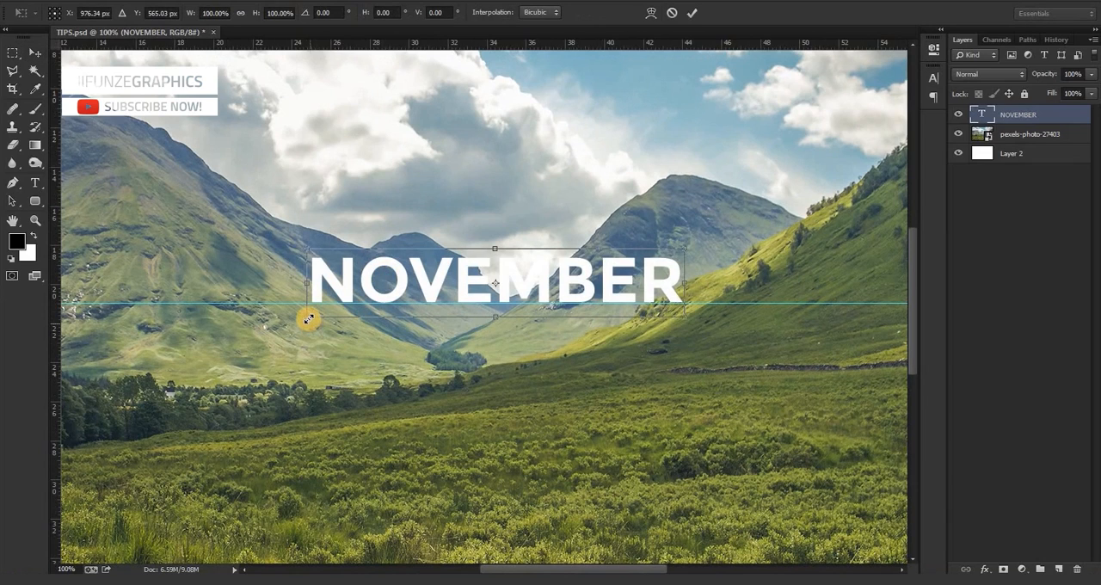
left_click_drag(307, 318, 322, 314)
left_click_drag(681, 314, 658, 310)
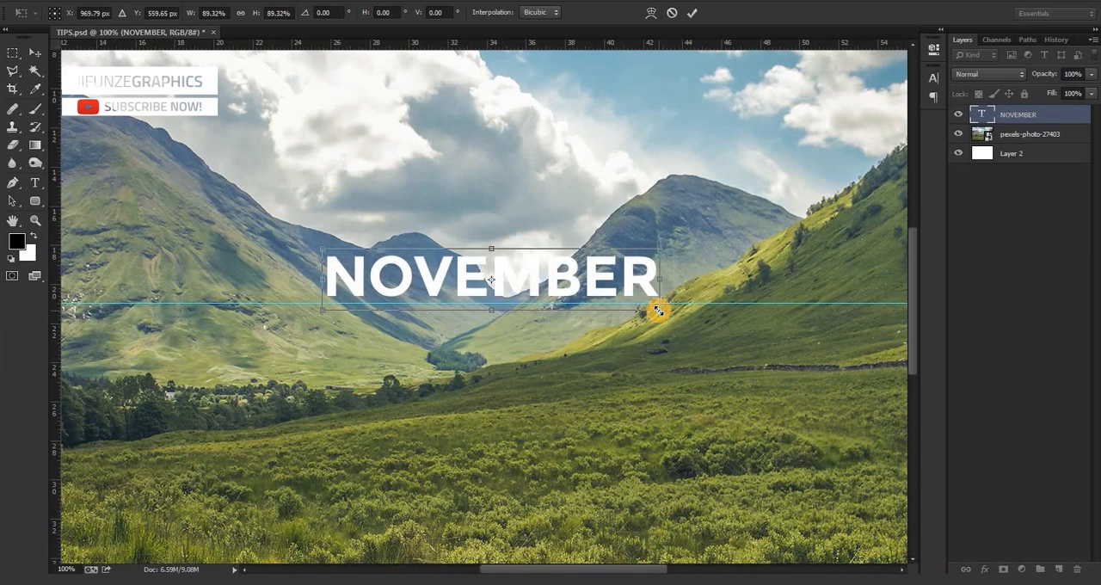
key("Return")
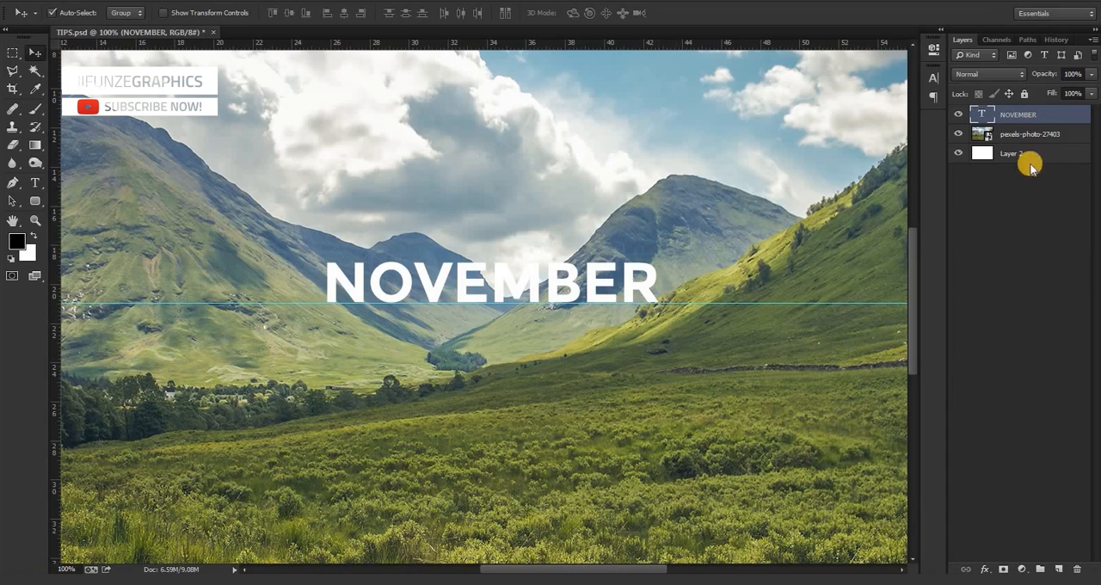
Rasterize the NOVEMBER type layer.
left_click(1052, 118)
right_click(1052, 118)
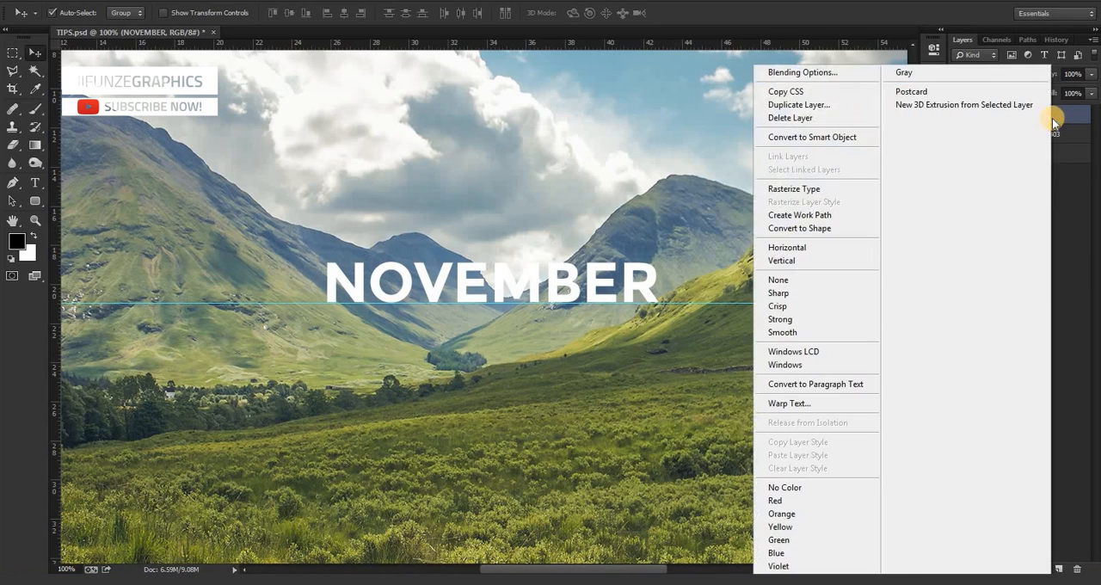
left_click(821, 189)
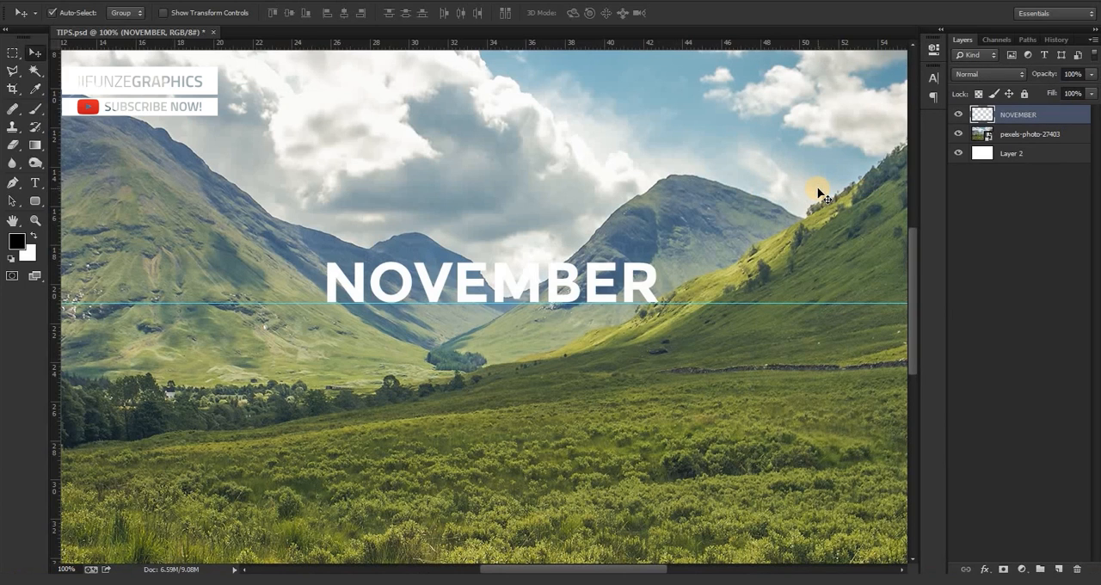
Cut away the lower part of the M's right leg along the ridge line with the Polygonal Lasso tool and deselect.
key("ctrl+plus")
key("ctrl+plus")
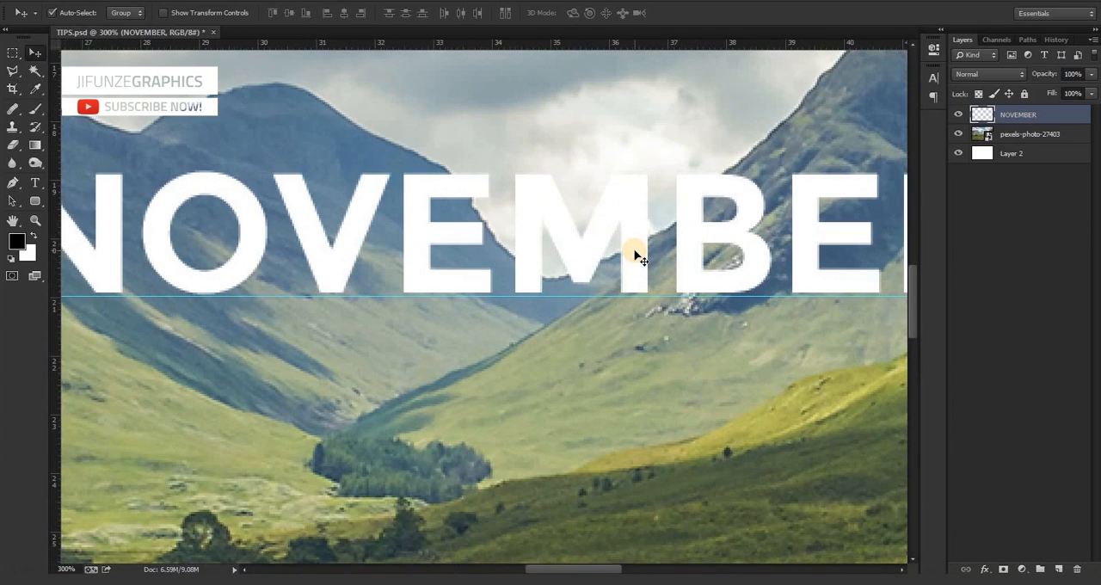
key("l")
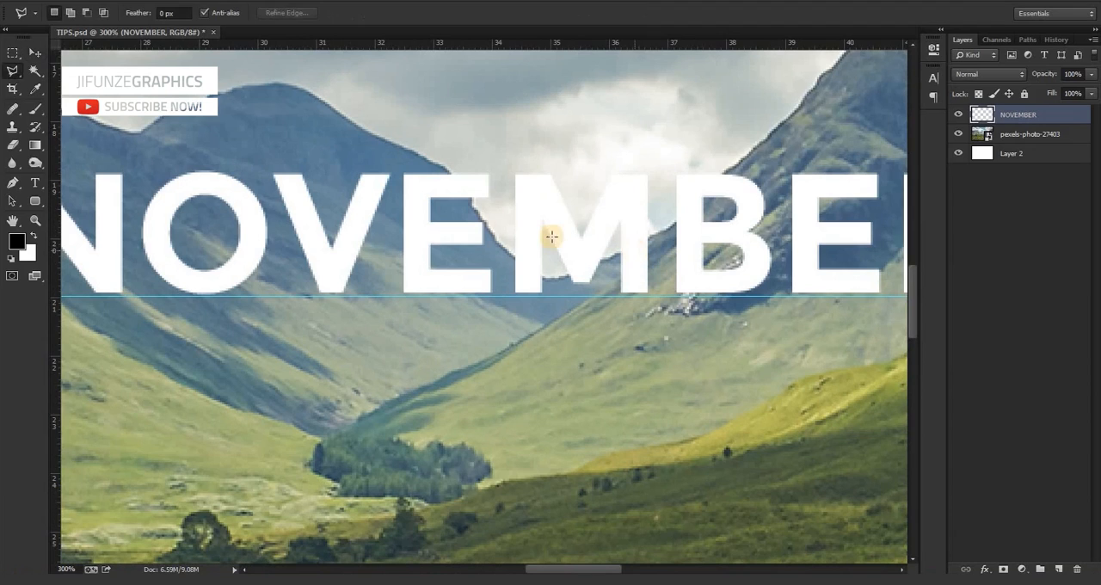
left_click(15, 76)
left_click(55, 82)
left_click(608, 263)
left_click(612, 313)
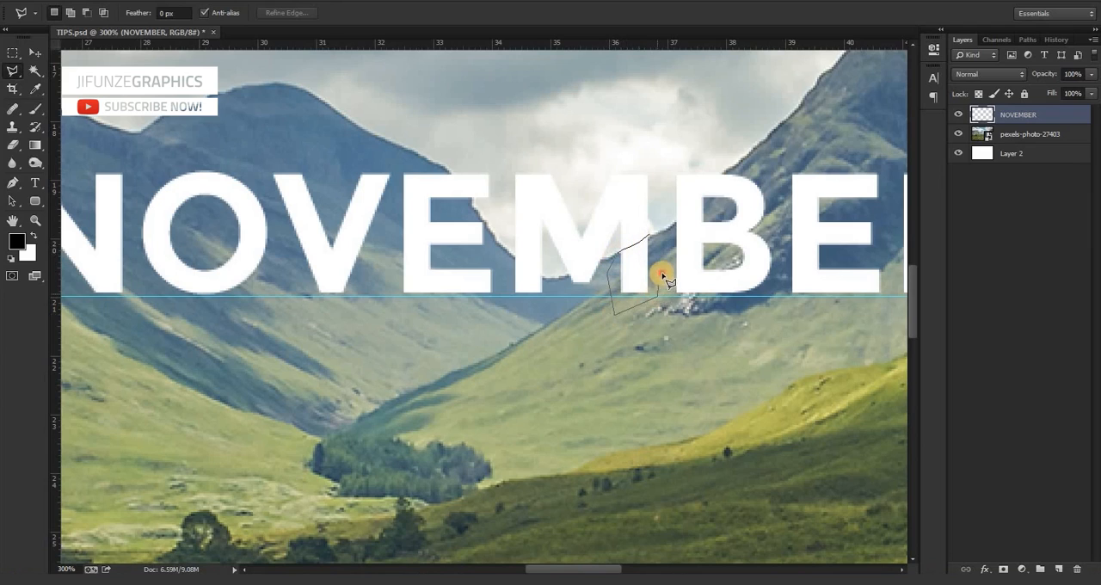
left_click(652, 235)
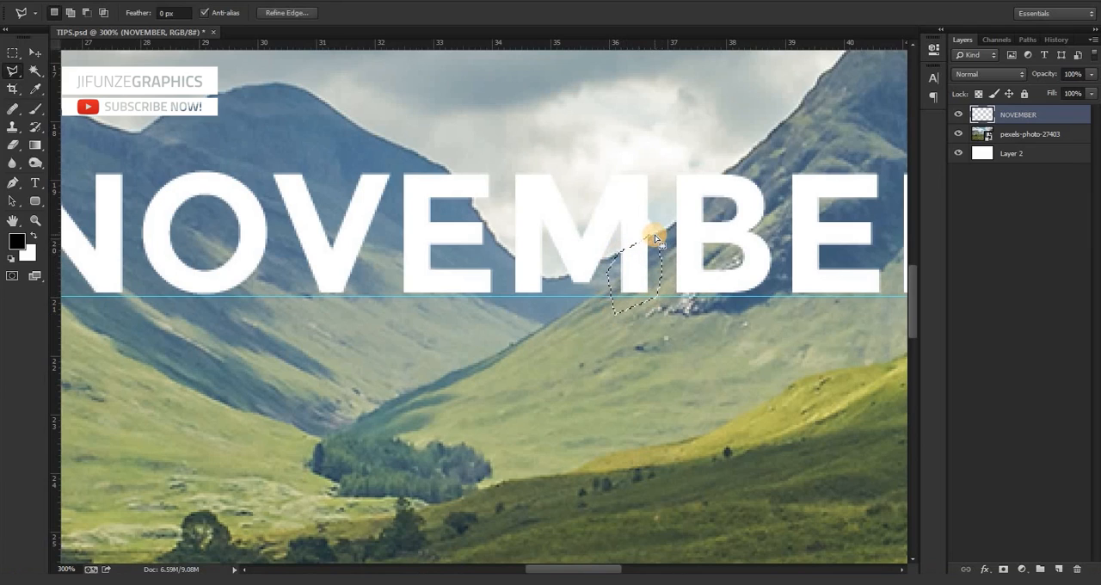
key("Delete")
key("ctrl+d")
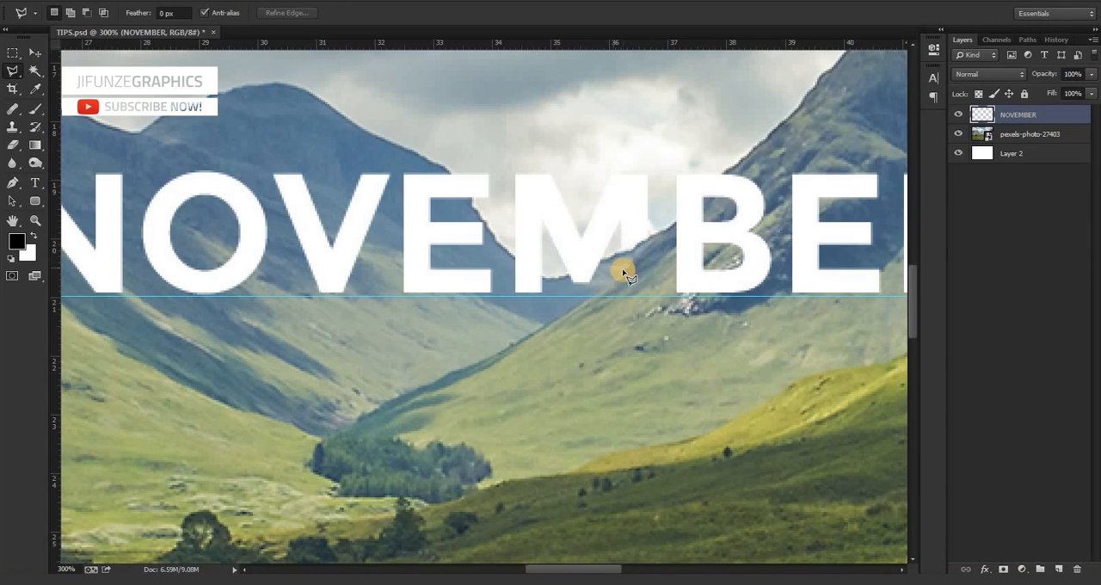
Cut away the B's lower bowl along the mountain's rocky slope with a polygonal selection and deselect.
left_click(750, 230)
left_click(688, 276)
left_click(673, 297)
left_click(753, 324)
left_click(767, 300)
left_click(780, 257)
left_click(772, 226)
key("Delete")
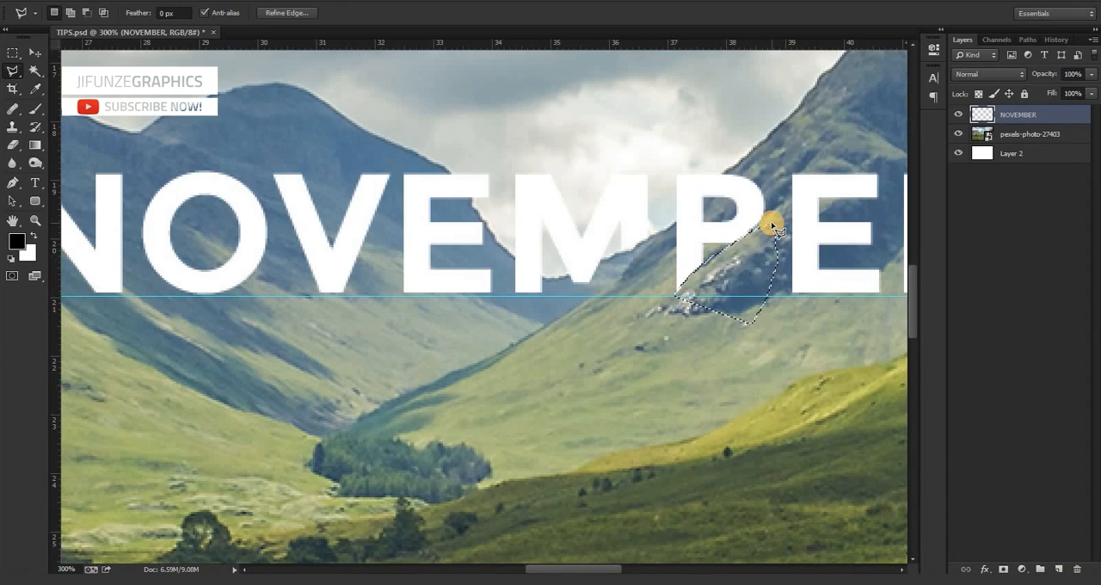
key("ctrl+d")
Try to cut off the second E's entire bottom bar along a diagonal slope line.
left_click_drag(546, 568, 575, 567)
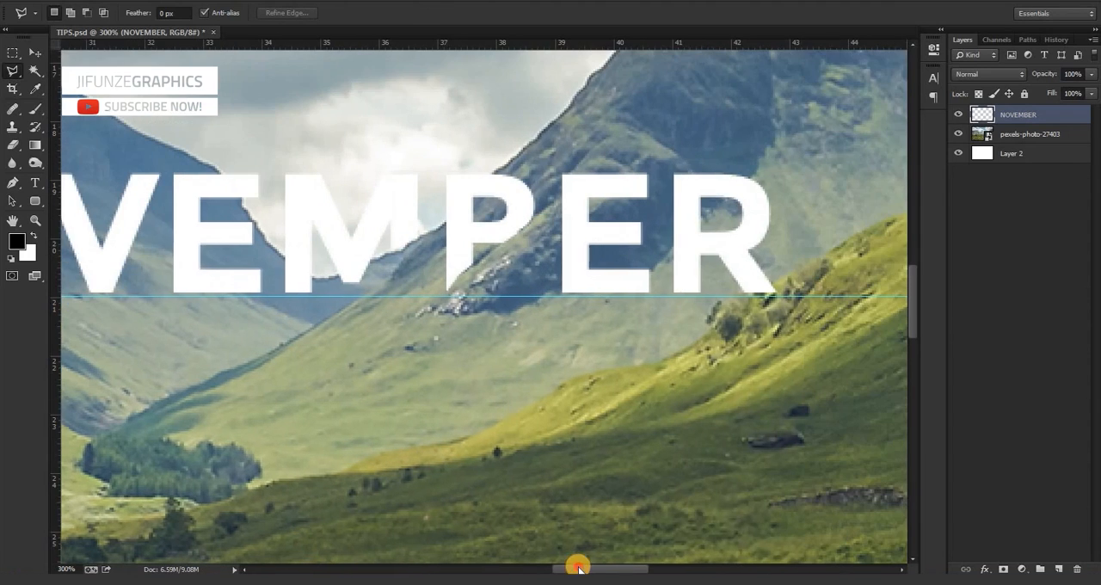
left_click(586, 259)
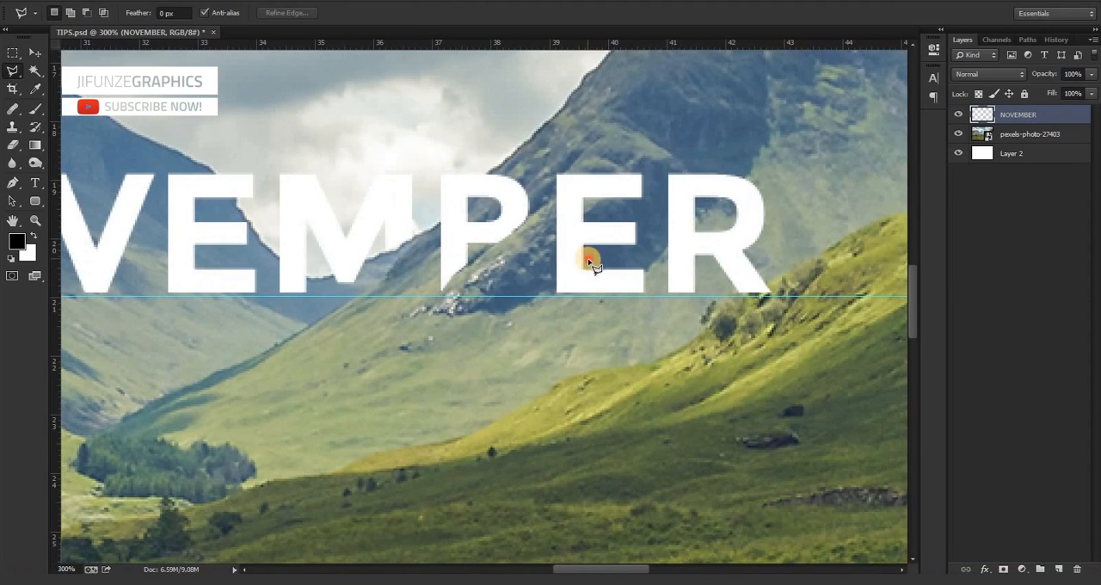
left_click(539, 297)
left_click(597, 307)
left_click(658, 296)
left_click(658, 273)
left_click(609, 258)
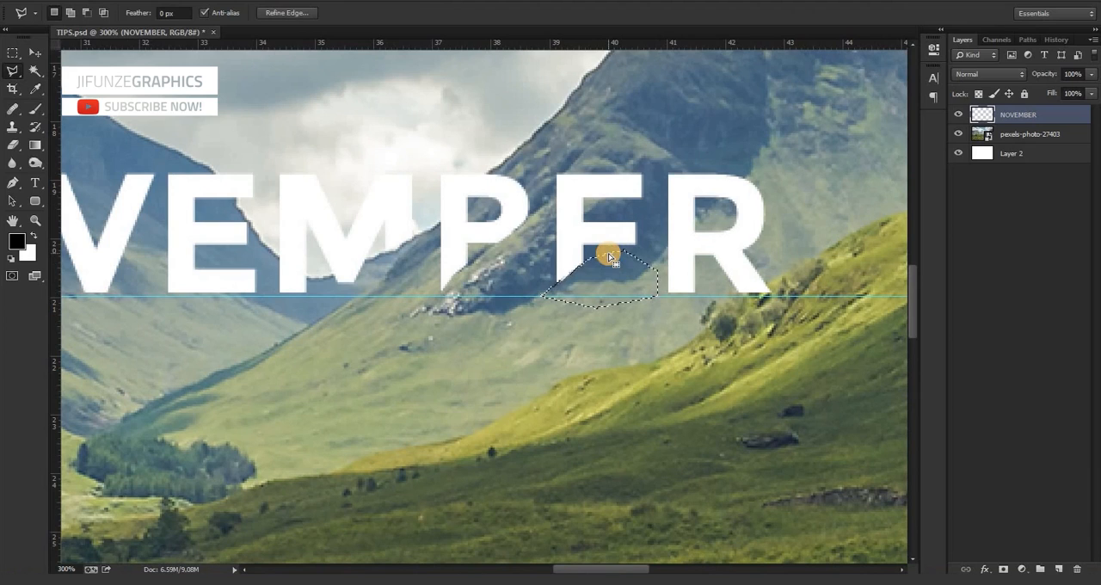
key("Delete")
key("ctrl+d")
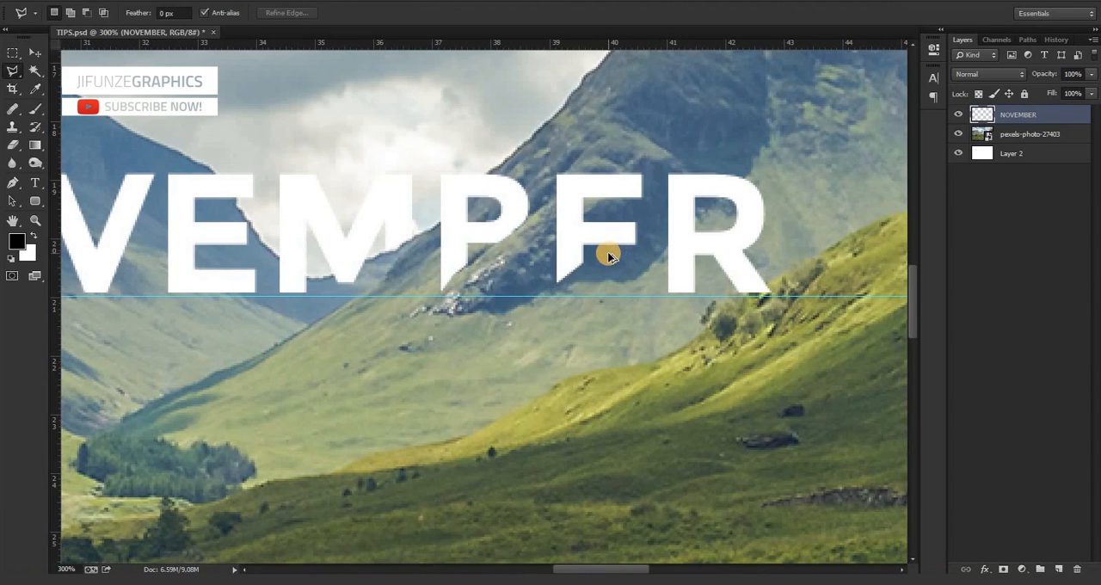
Undo the diagonal cut on the second E and clear the selection.
key("ctrl+alt+z")
key("ctrl+alt+z")
key("ctrl+d")
Cut away the underside of the second E's bottom bar along a gentle curve and deselect.
mouse_move(648, 271)
left_mouse_down()
mouse_move(545, 287)
mouse_move(551, 301)
mouse_move(627, 314)
mouse_move(670, 286)
mouse_move(653, 278)
mouse_move(659, 288)
left_mouse_up()
key("Delete")
key("ctrl+d")
Cut off the foot of the R's diagonal leg along the green hillside's edge and deselect.
mouse_move(757, 284)
left_mouse_down()
mouse_move(711, 339)
mouse_move(745, 348)
mouse_move(778, 331)
mouse_move(785, 283)
left_mouse_up()
left_click(784, 279)
key("Delete")
key("ctrl+d")
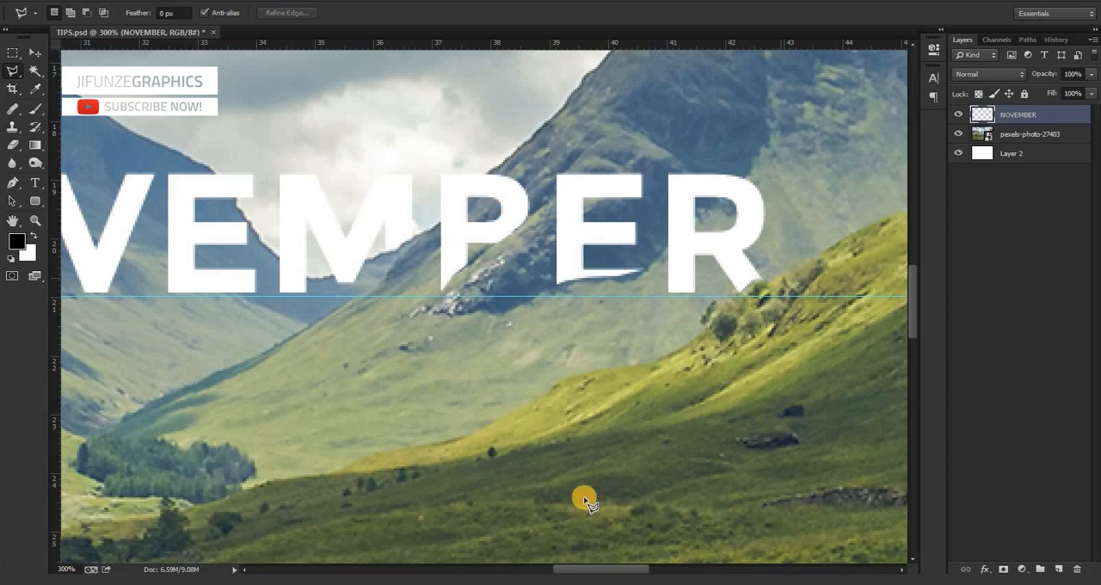
key("ctrl+minus")
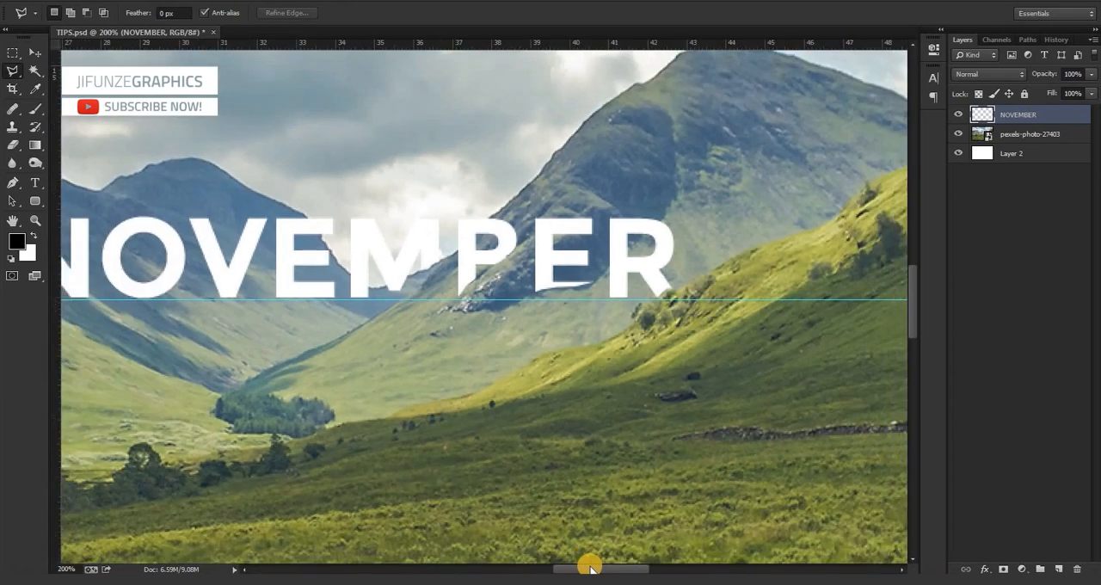
key("ctrl+minus")
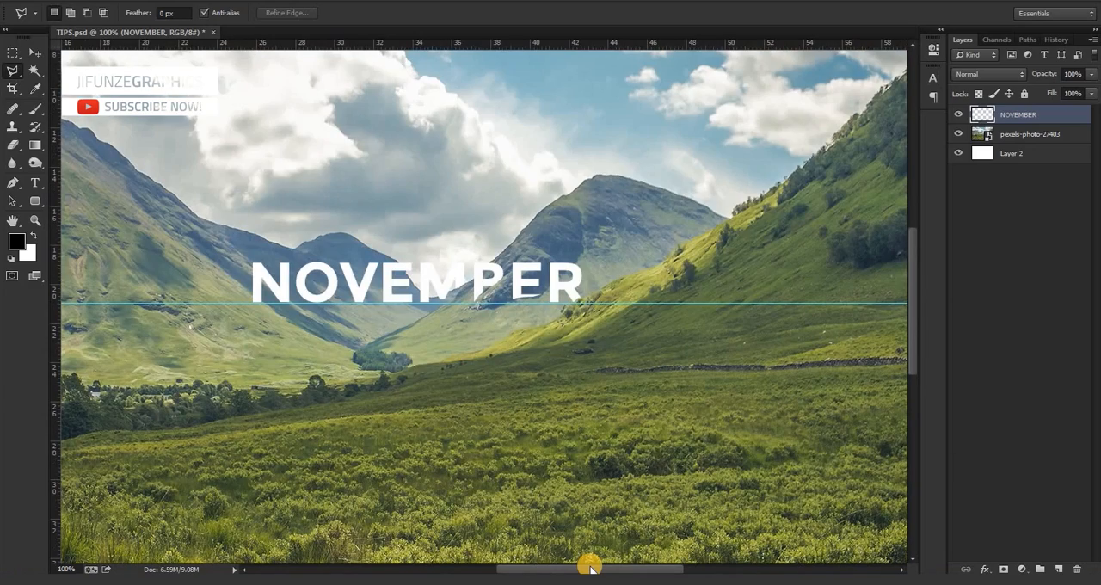
key("ctrl+plus")
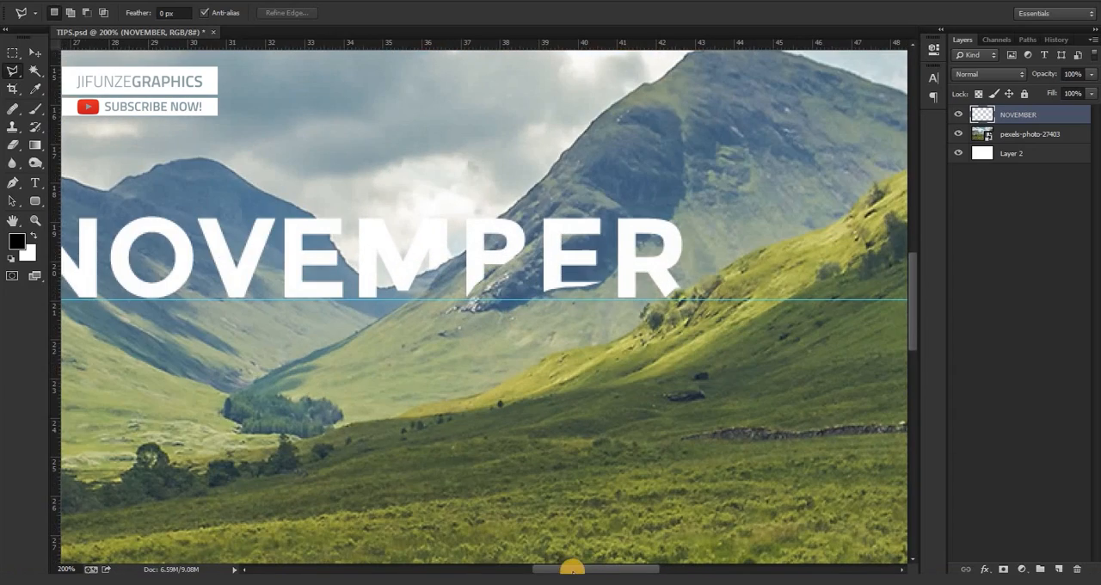
left_click_drag(553, 569, 552, 569)
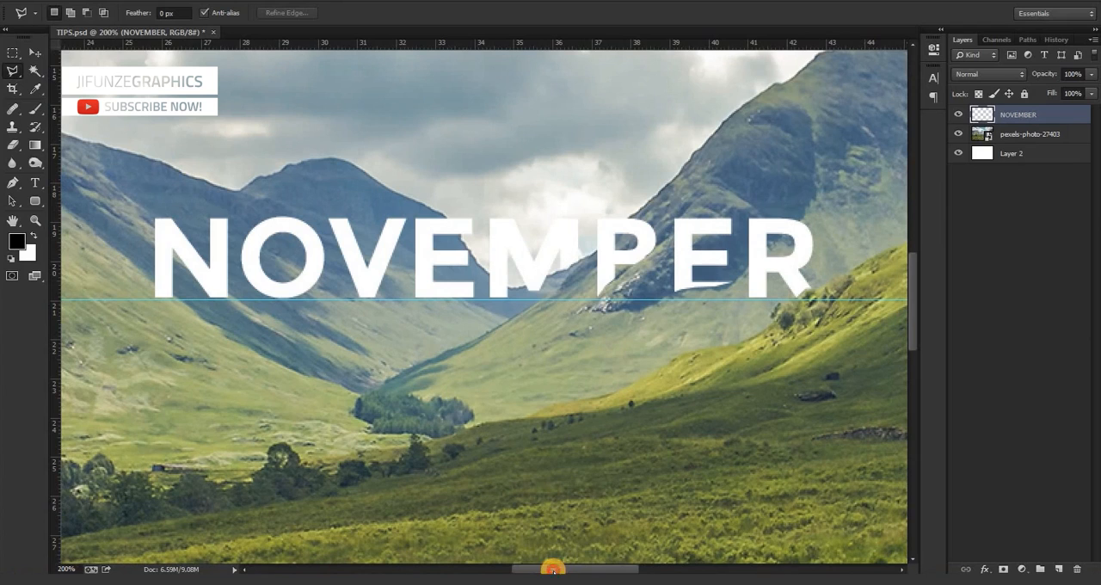
Cut off the lower left corner of the N's left stem along the mountain slope and deselect.
left_click(155, 281)
left_click(187, 302)
left_click(154, 310)
left_click(211, 323)
left_click(178, 323)
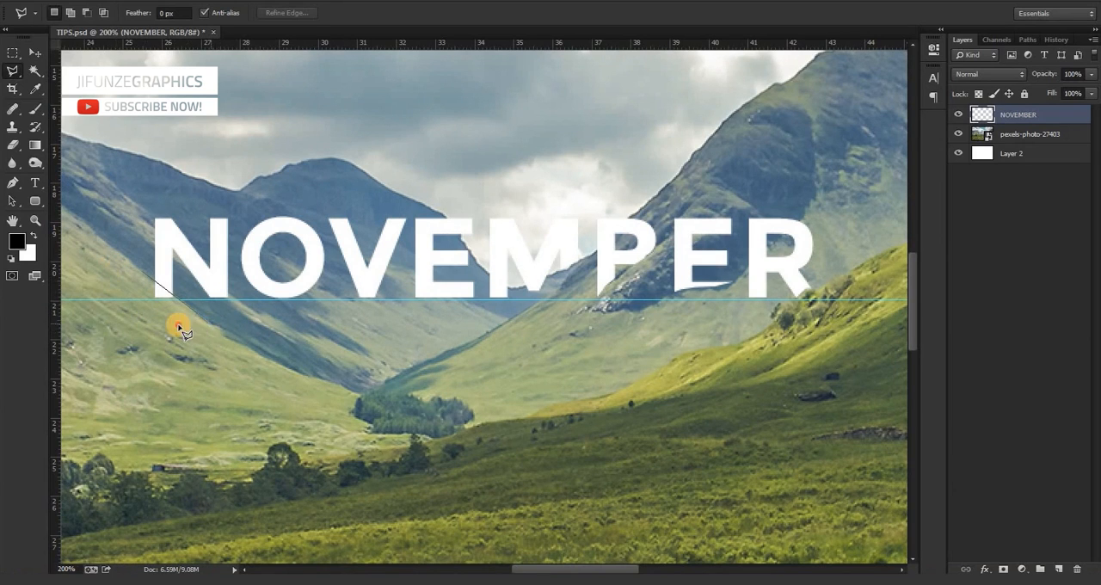
left_click(127, 278)
key("ctrl+d")
key("ctrl+minus")
key("ctrl+minus")
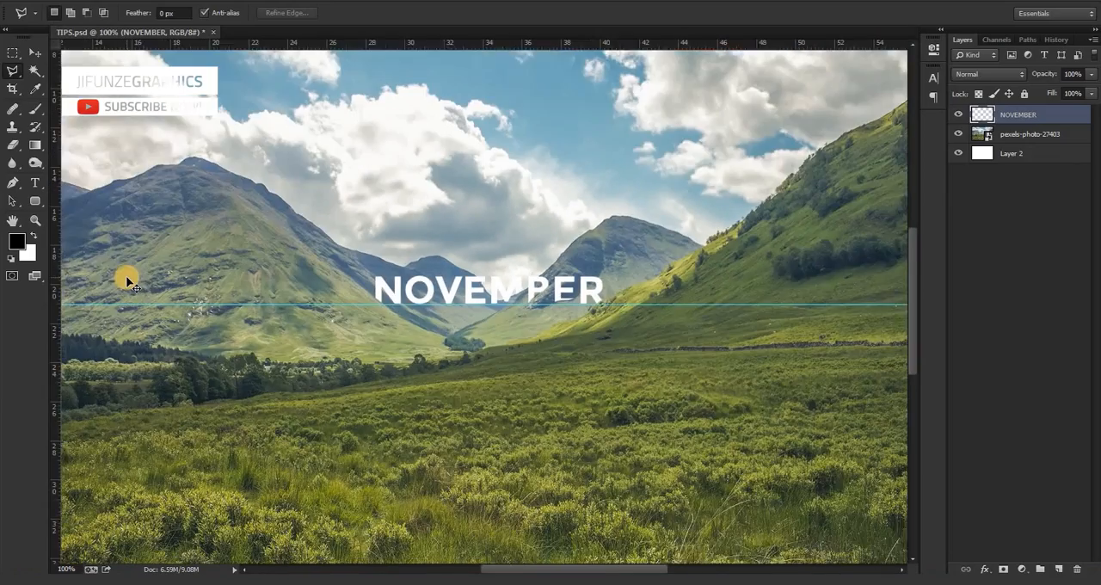
key("ctrl+plus")
key("ctrl+plus")
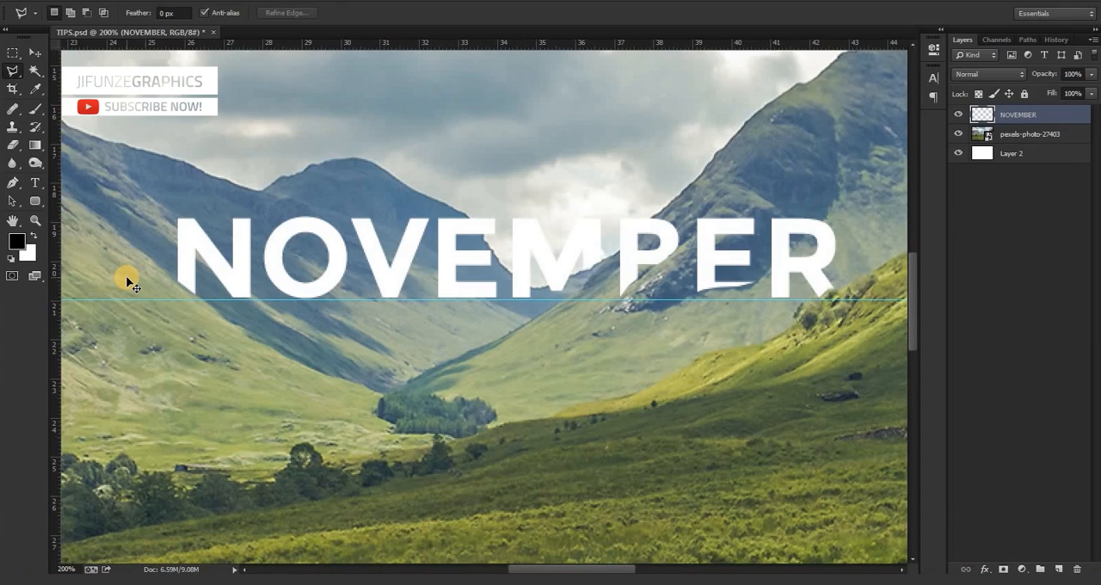
Duplicate the pexels-photo-27403 layer beneath the NOVEMBER lettering.
scroll(127, 282, "down", 3)
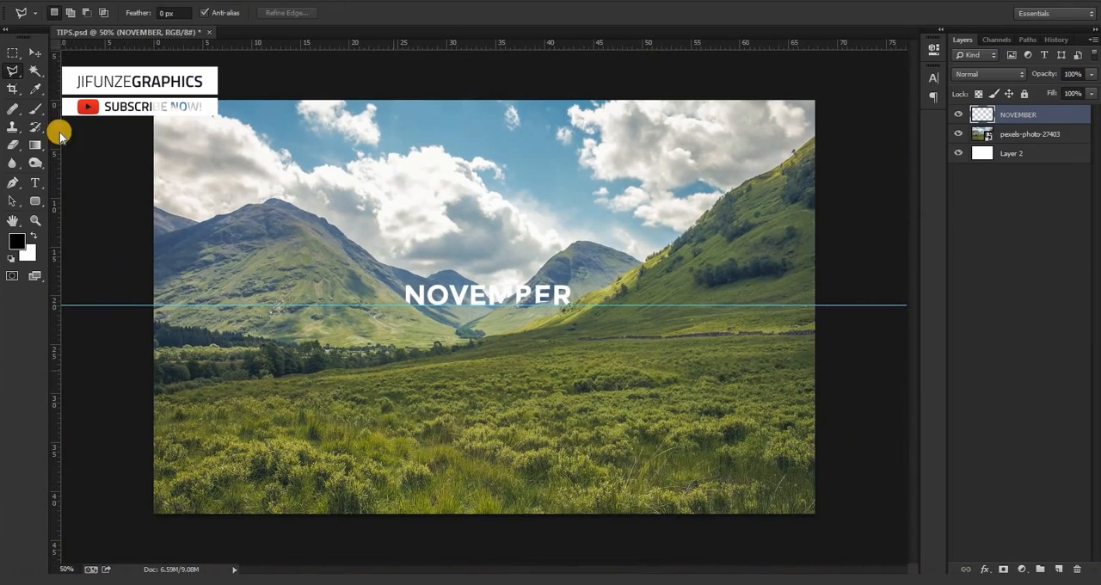
left_click(34, 53)
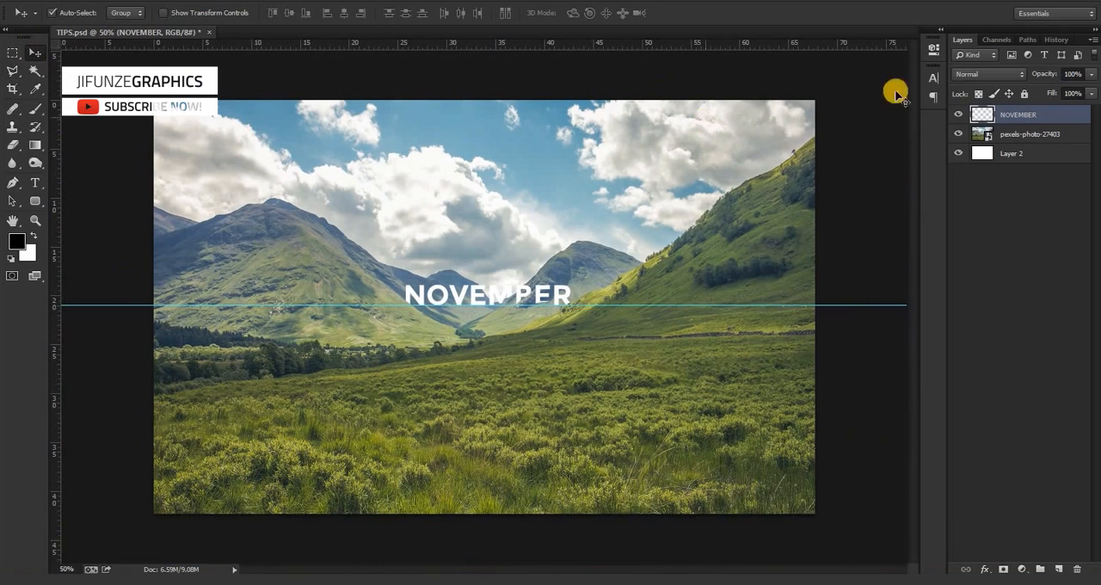
left_click(1010, 140)
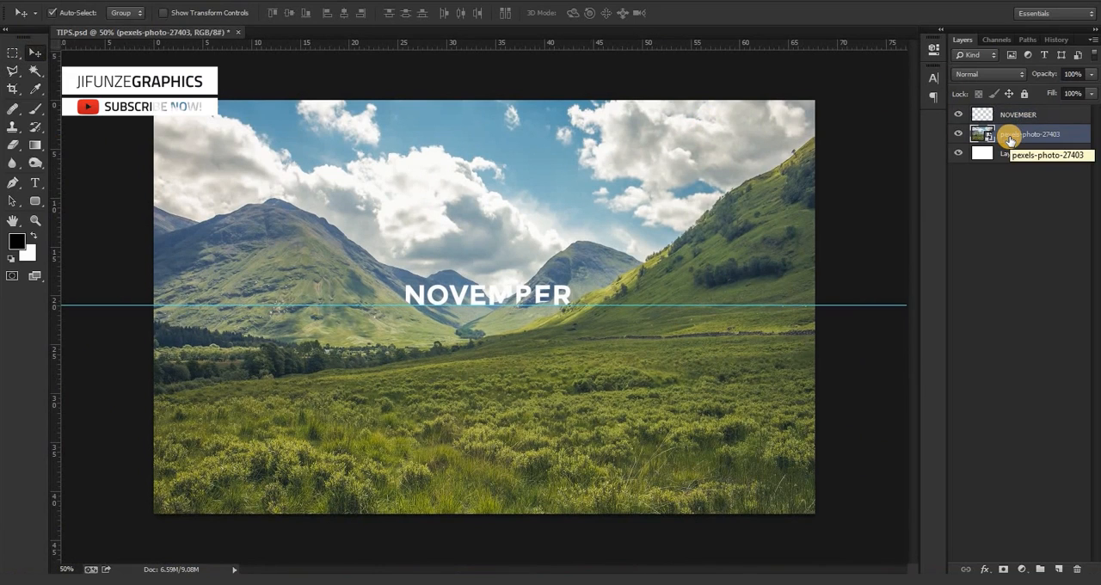
key("ctrl+j")
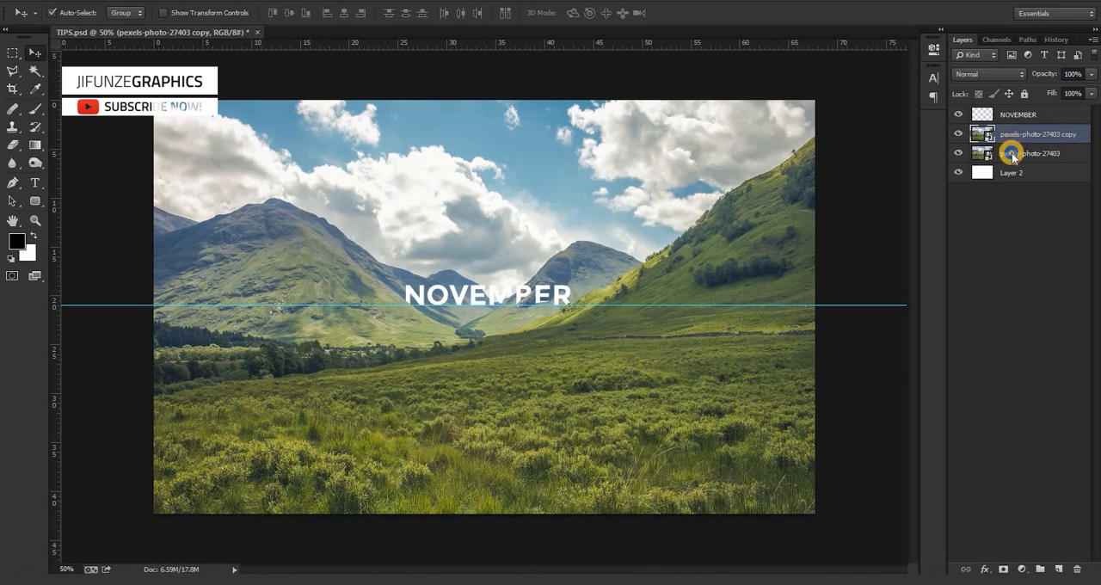
Rasterize the duplicated valley photo layer and set its blend mode to Soft Light.
right_click(1012, 153)
left_click(1042, 131)
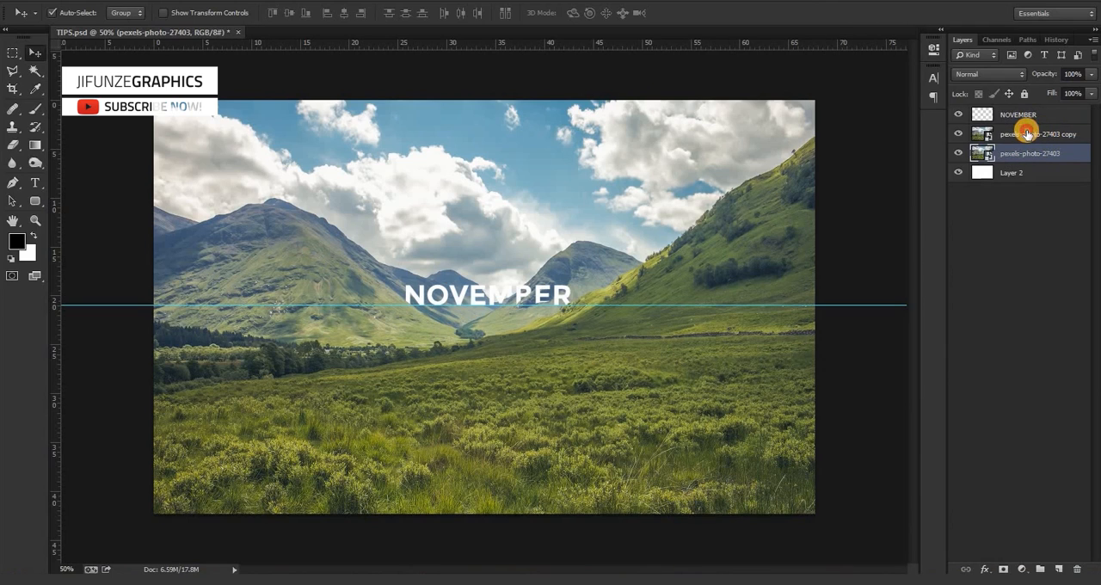
left_click(1028, 133)
right_click(1022, 133)
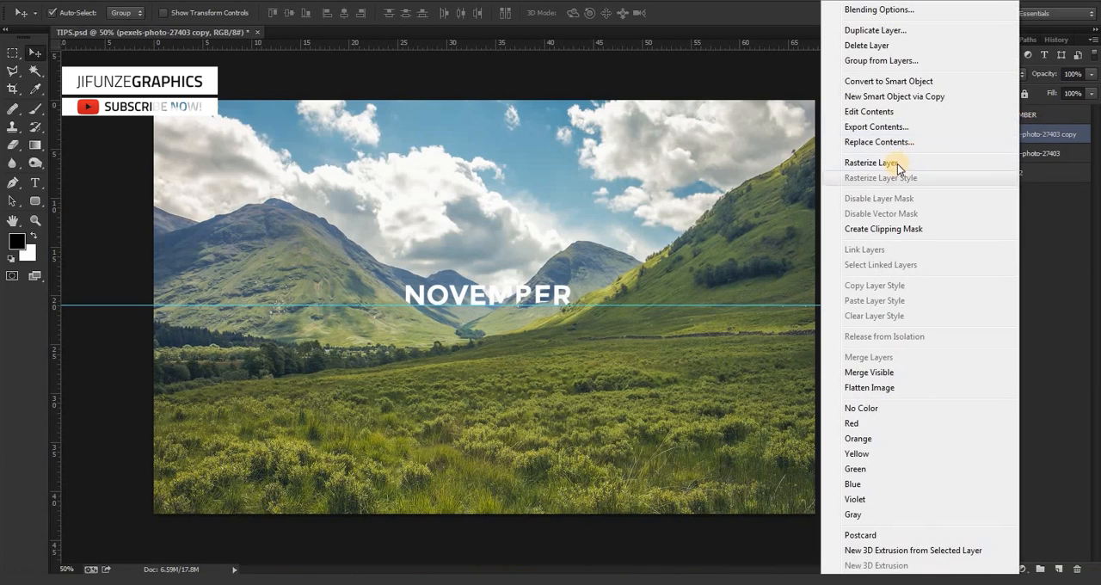
left_click(897, 163)
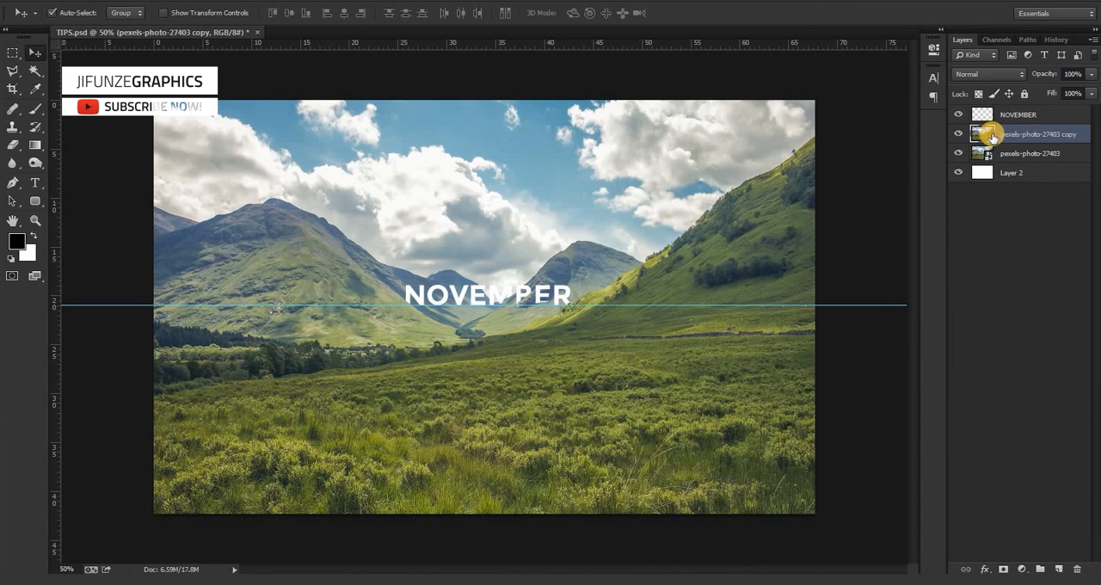
left_click(986, 74)
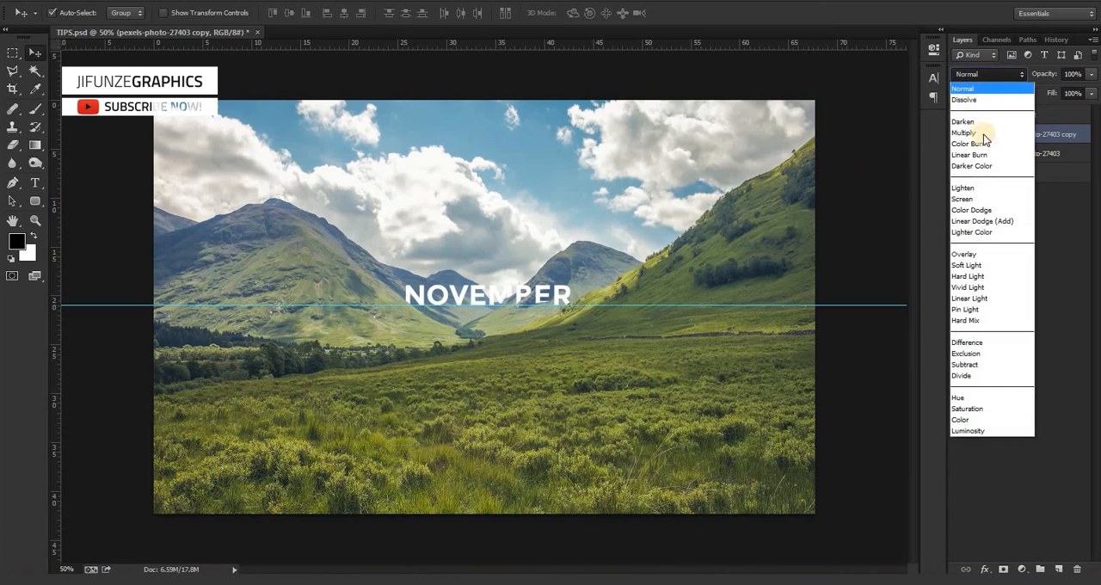
left_click(988, 264)
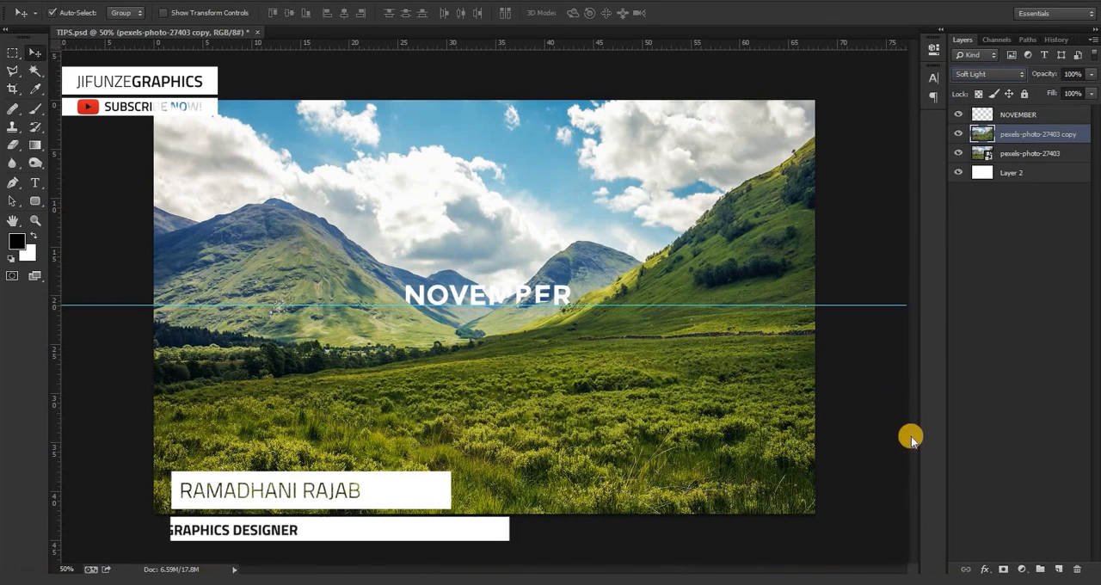
Add a new layer below NOVEMBER and darken the valley around the word with a soft 700 px black brush at 11% opacity.
left_click(1058, 569)
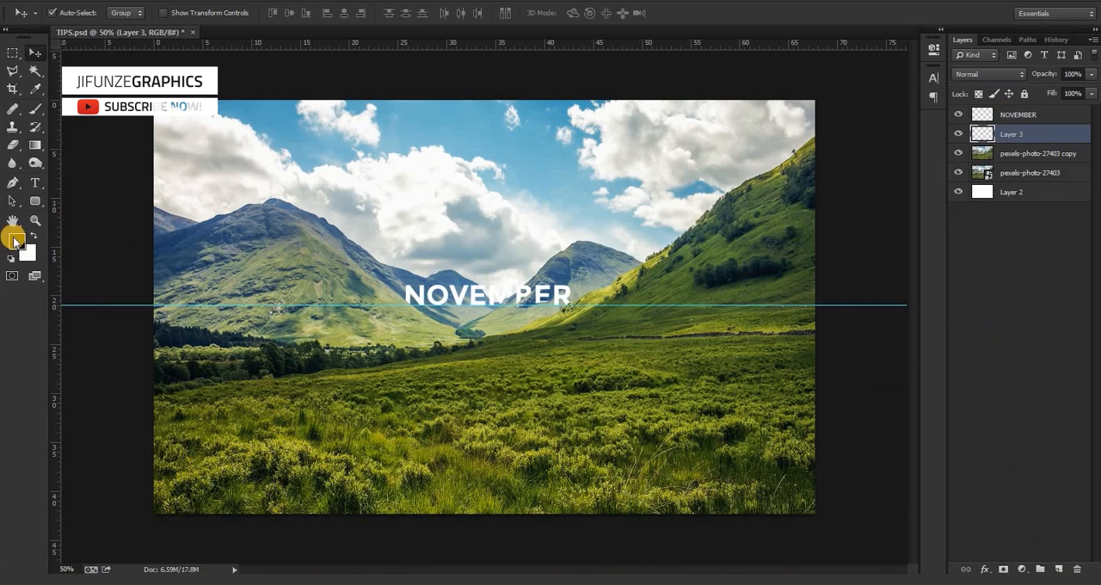
left_click(35, 108)
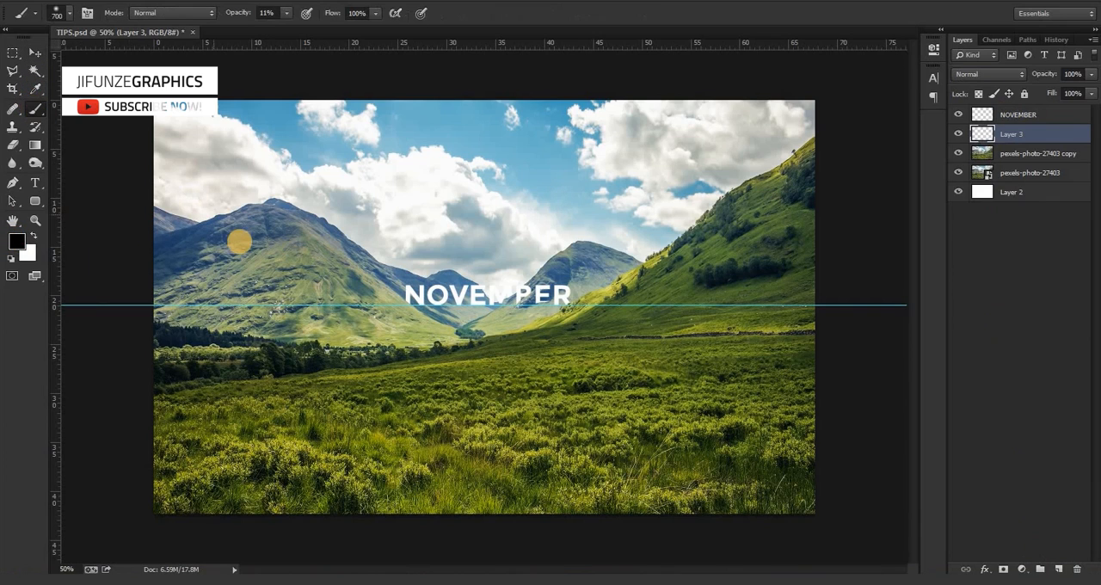
mouse_move(343, 311)
left_mouse_down()
mouse_move(578, 308)
mouse_move(436, 307)
mouse_move(681, 350)
mouse_move(335, 346)
mouse_move(642, 393)
mouse_move(696, 387)
mouse_move(634, 352)
mouse_move(824, 339)
mouse_move(742, 399)
mouse_move(375, 447)
mouse_move(147, 454)
mouse_move(284, 447)
left_mouse_up()
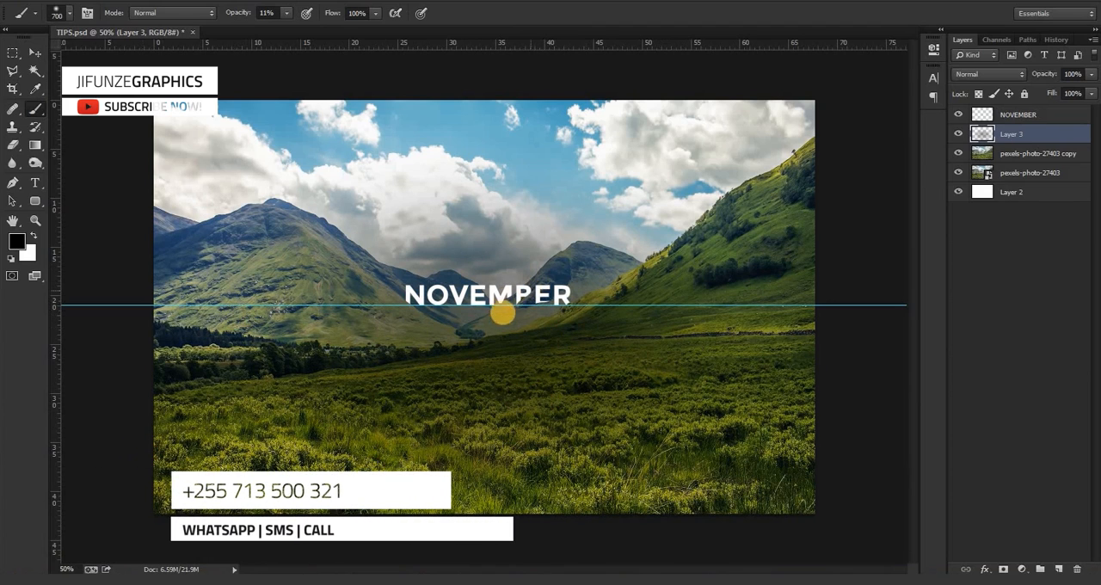
Move the horizontal guide from the base of the word NOVEMBER down to the upper part of the meadow.
left_click(34, 53)
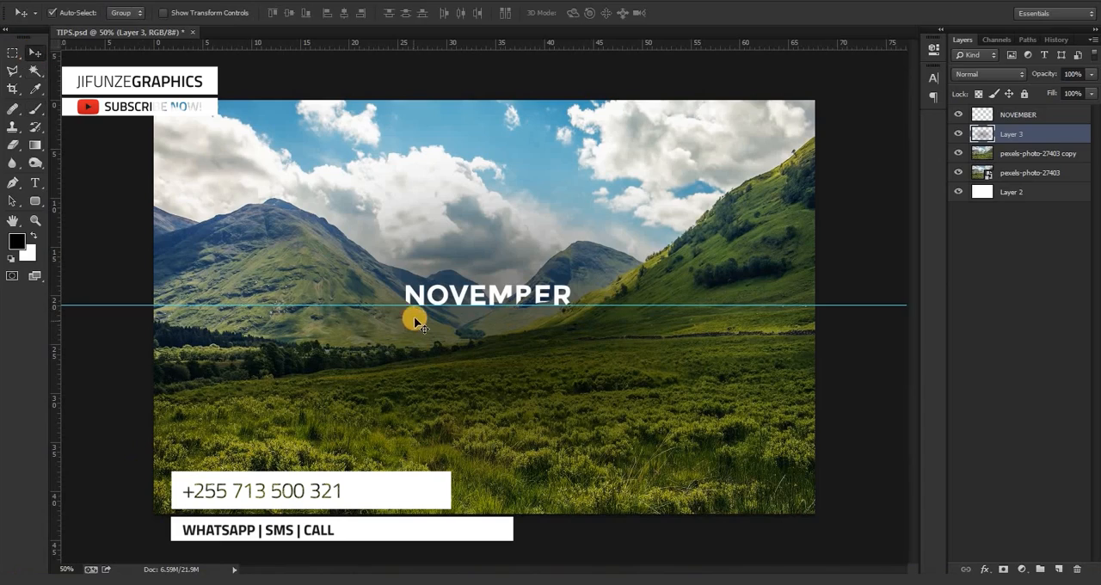
left_click_drag(413, 305, 415, 368)
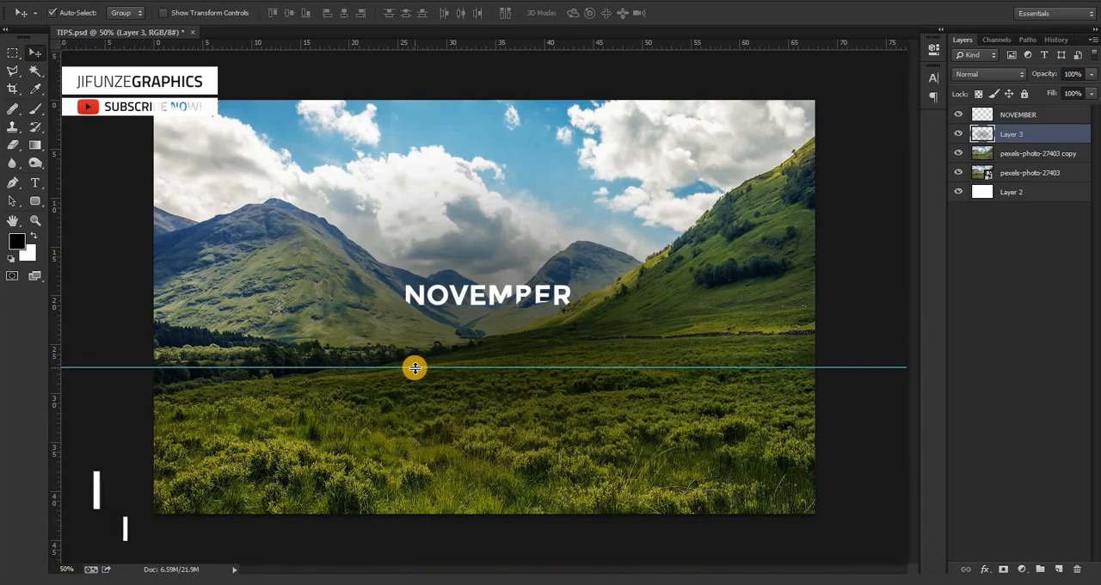
key("ctrl+plus")
key("ctrl+minus")
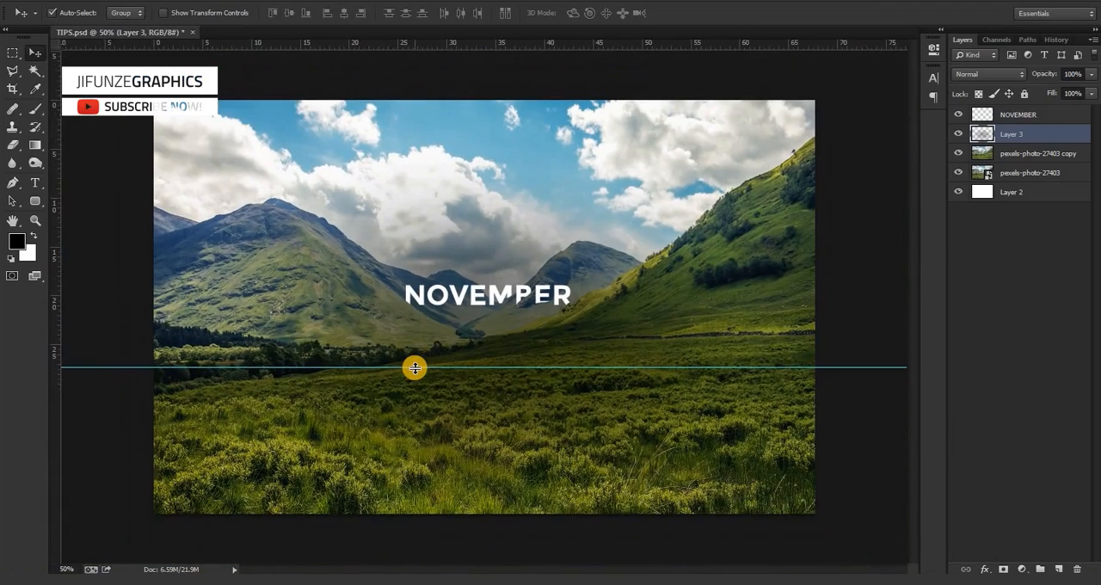